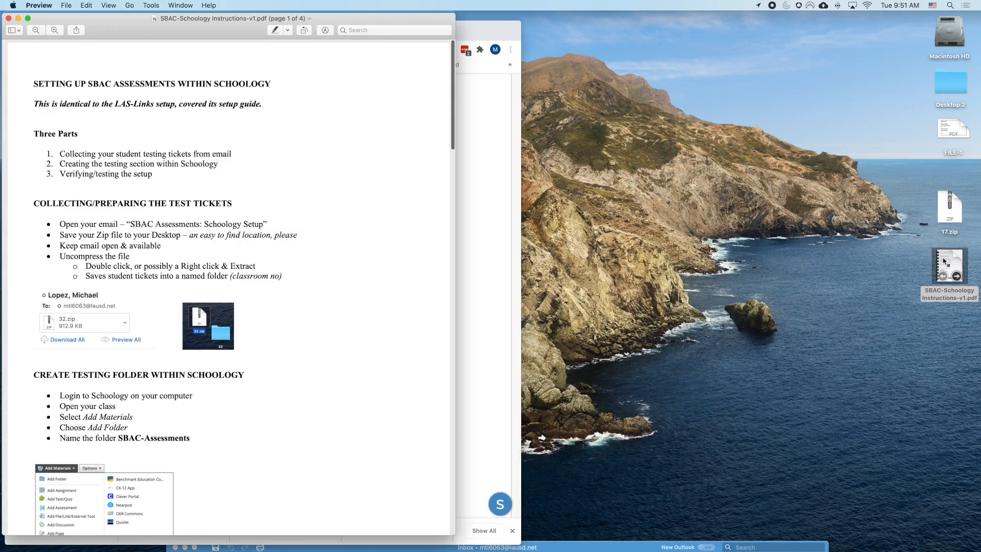
Move the SBAC-Schoology instructions window beside the browser and extract 17.zip on the desktop.
drag(151, 30, 671, 36)
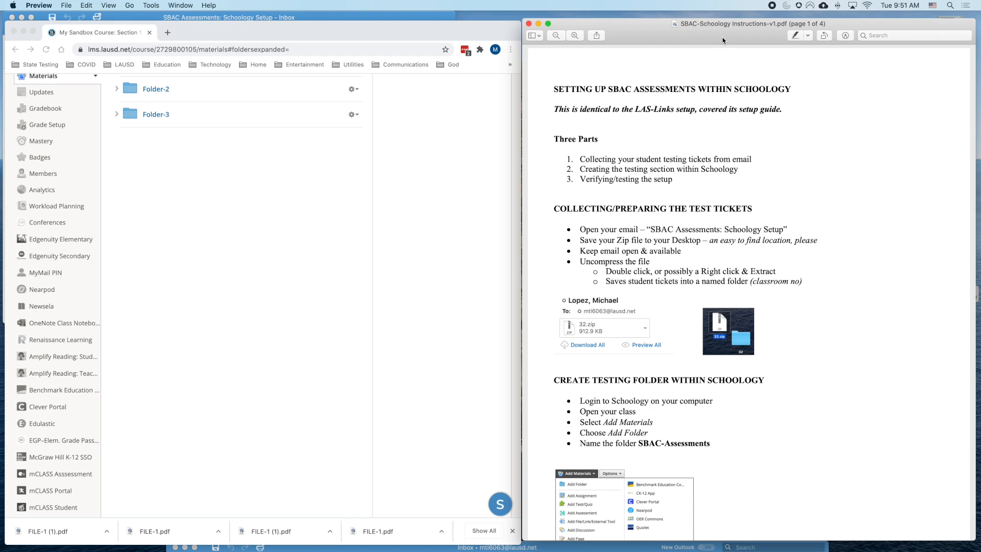
drag(723, 40, 594, 40)
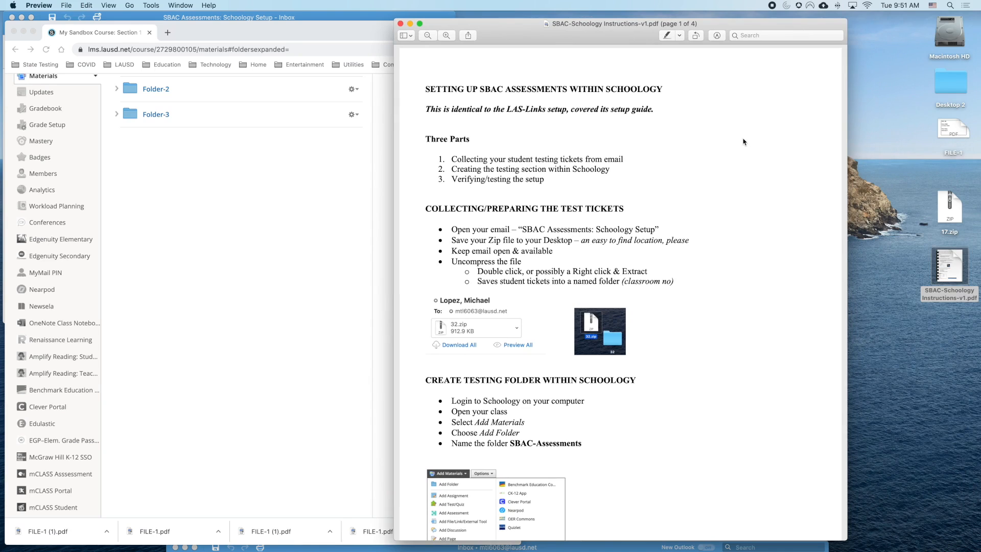
click(950, 214)
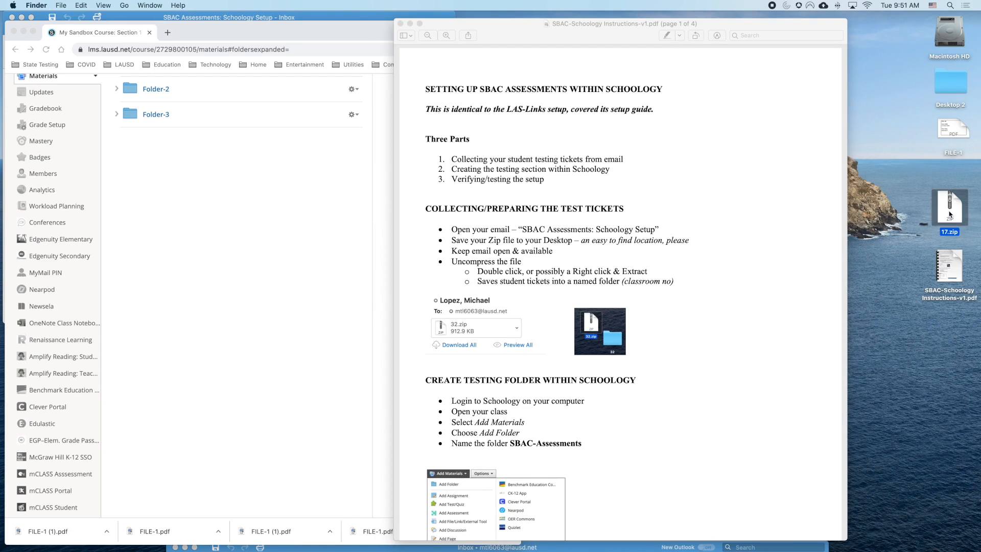
double_click(949, 214)
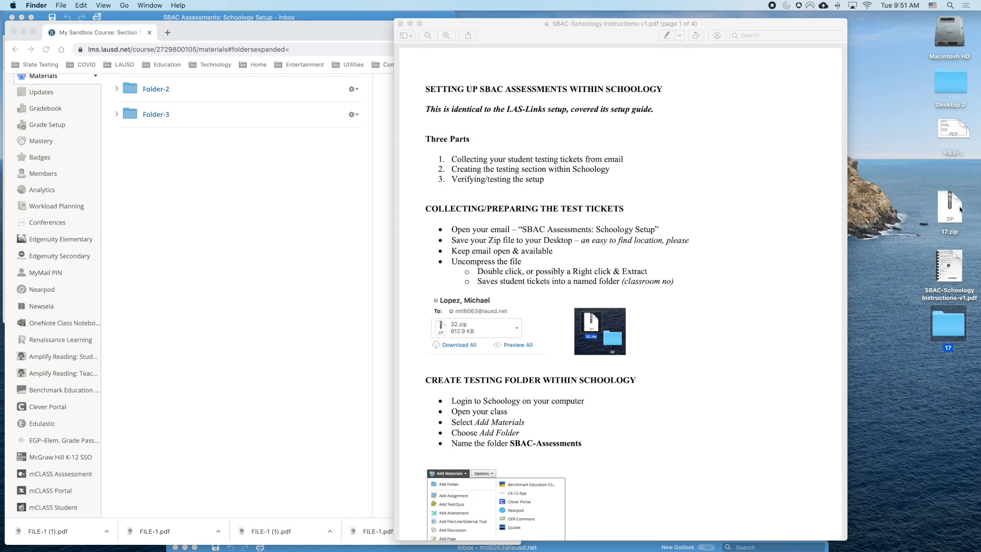
Shift the desktop files upward, look through the ticket PDFs in the extracted folder 17, and close it.
drag(949, 265, 950, 240)
click(949, 322)
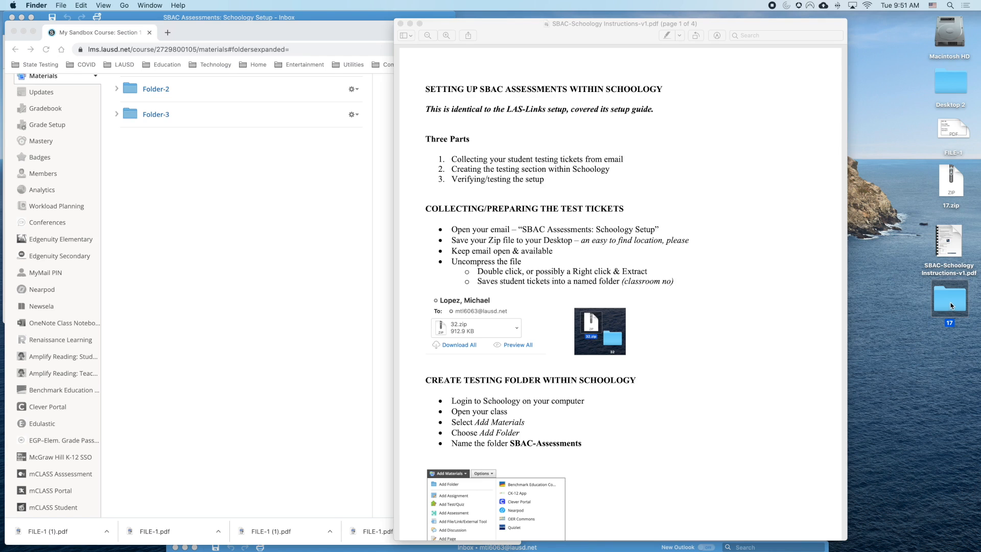
double_click(949, 301)
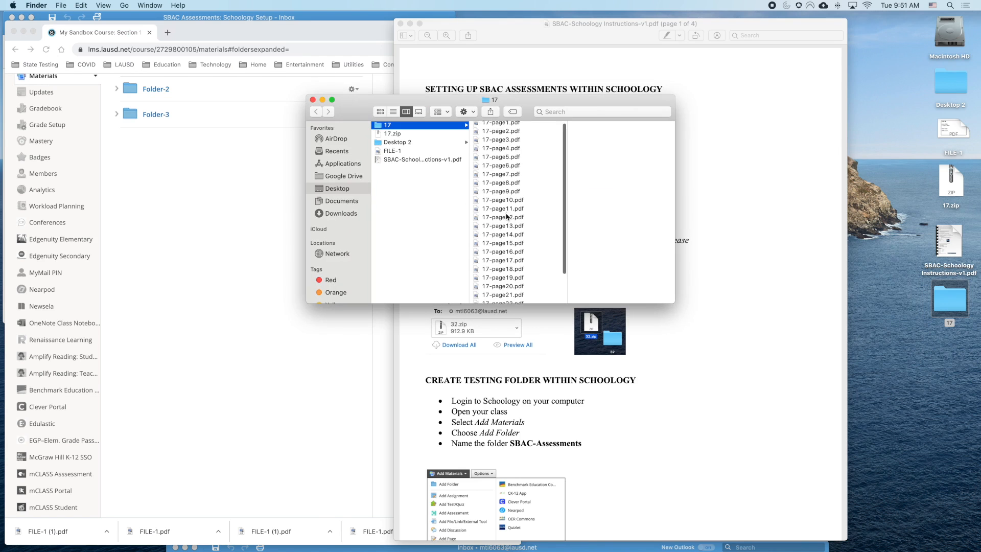
scroll(507, 217, up, 3)
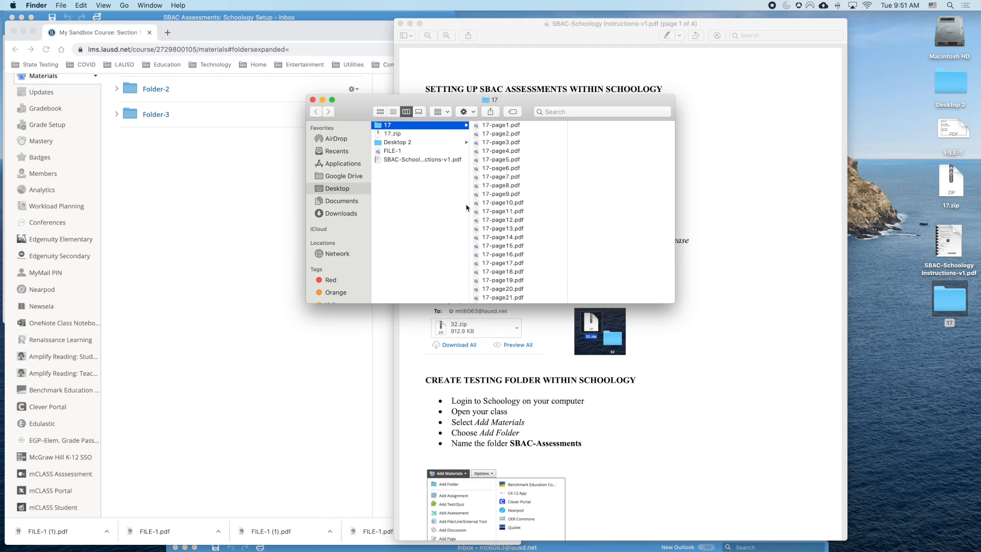
click(313, 99)
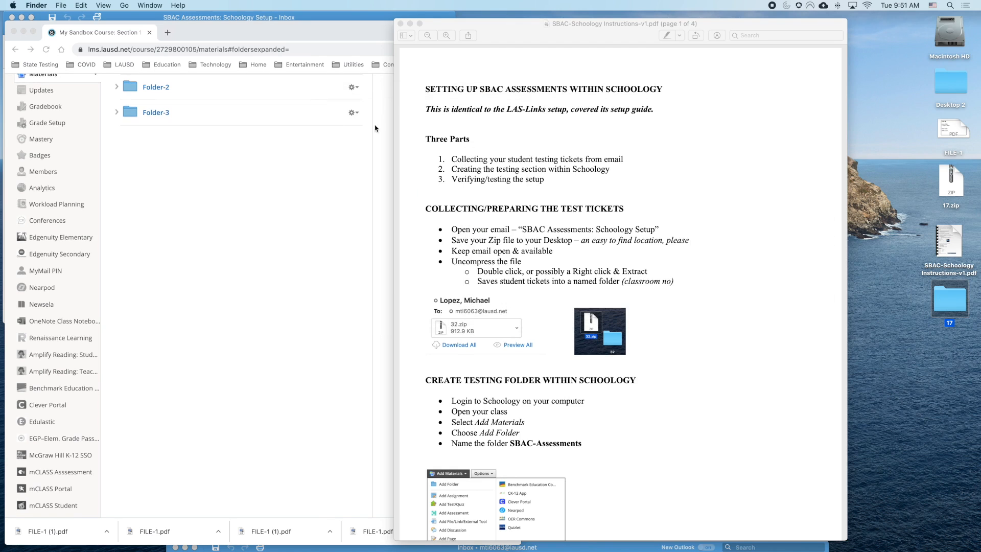
Create a folder titled SBAC ASSESSMENTS in the sandbox course materials, keeping the instructions window clear of the page.
scroll(587, 225, down, 4)
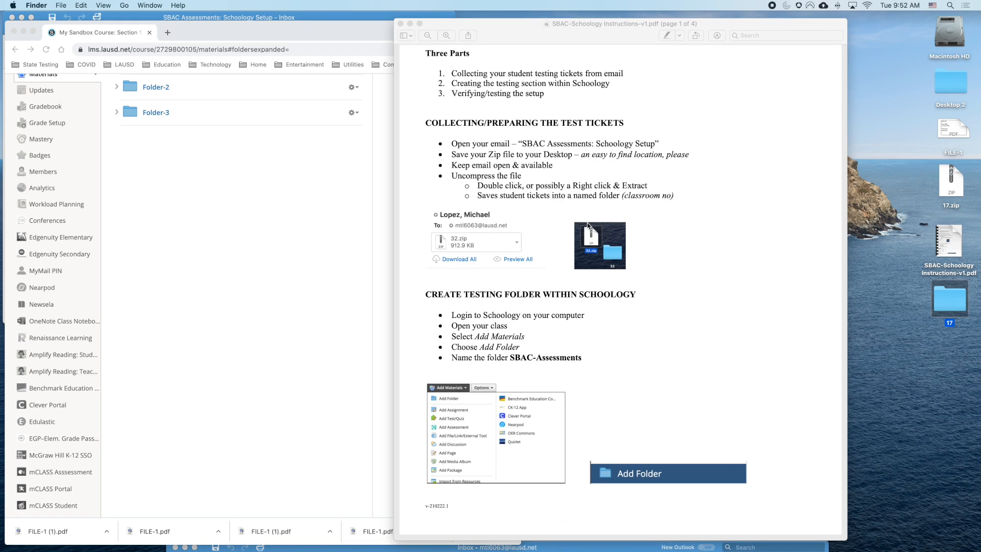
scroll(587, 222, down, 6)
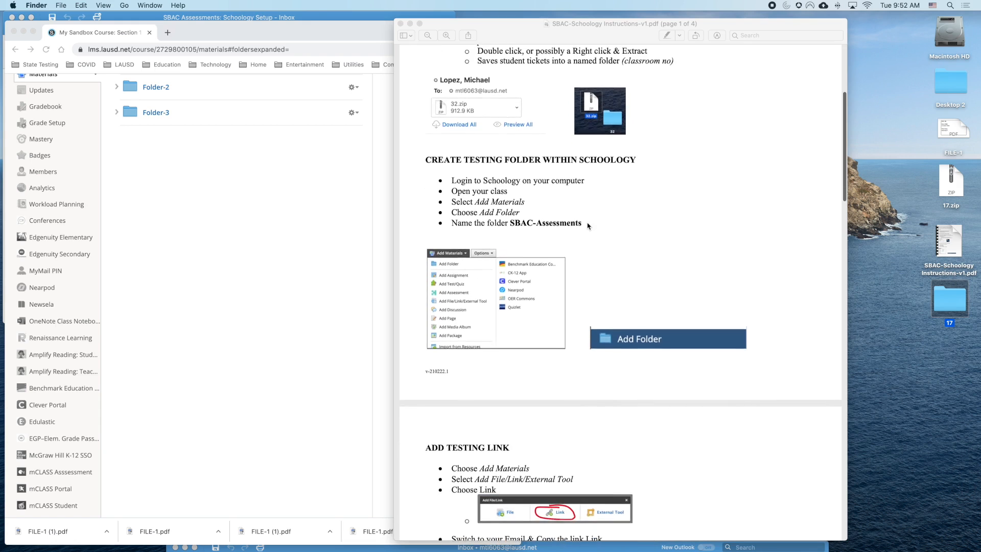
click(280, 252)
scroll(282, 255, up, 3)
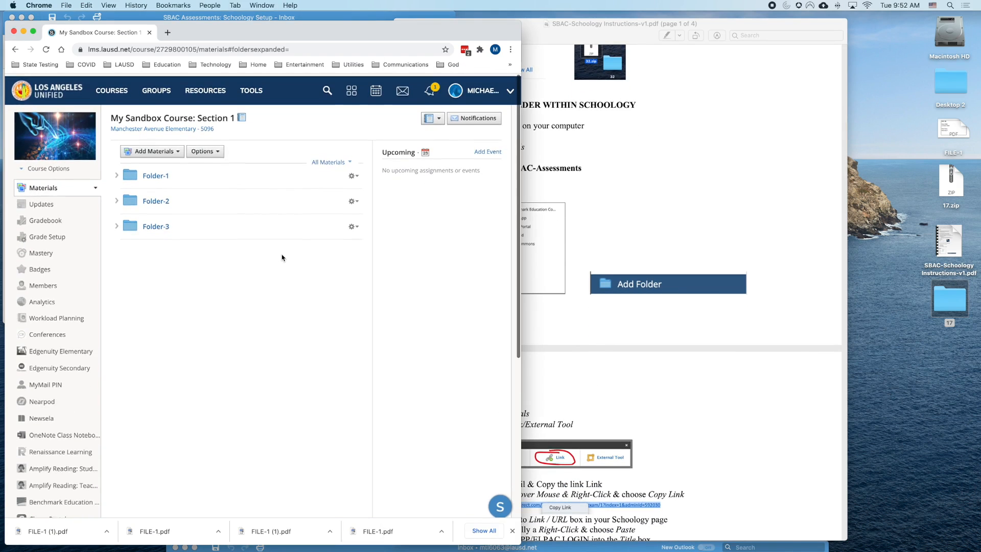
click(160, 150)
double_click(693, 24)
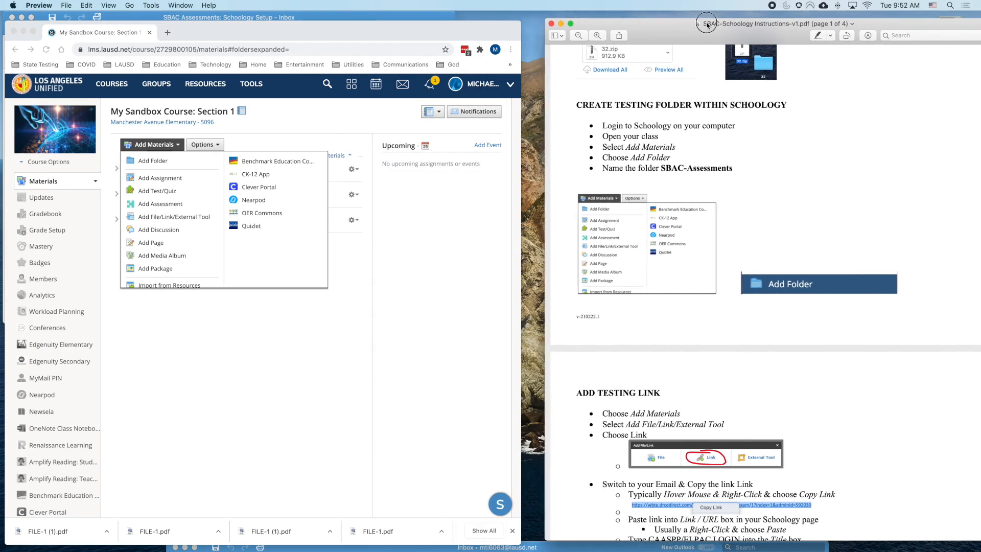
click(172, 218)
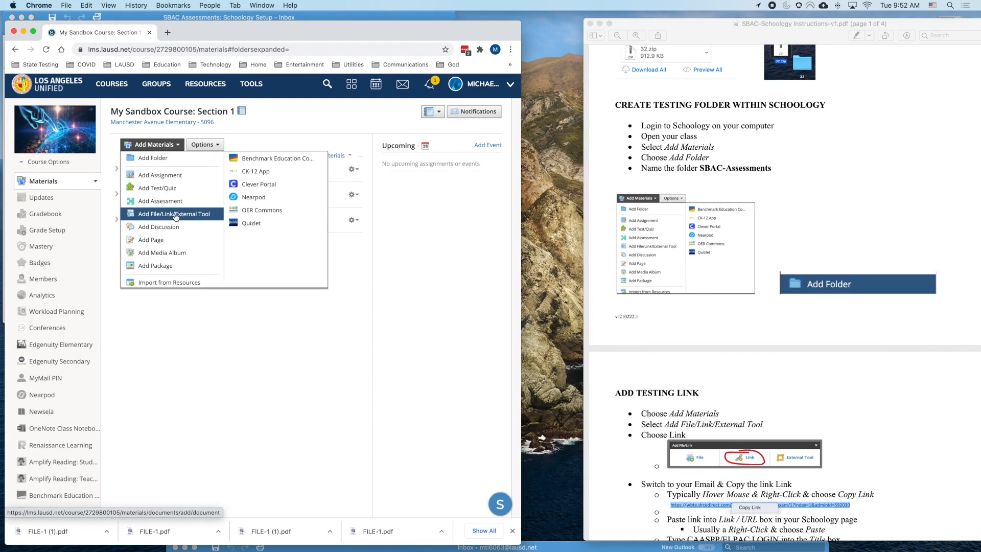
click(158, 158)
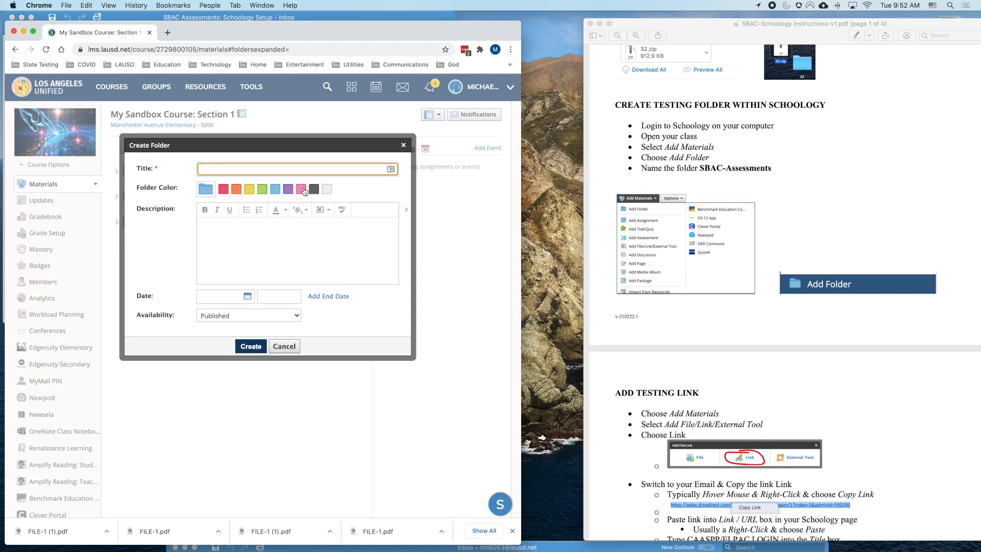
text(SBAC ASSESSMENTS)
key(Return)
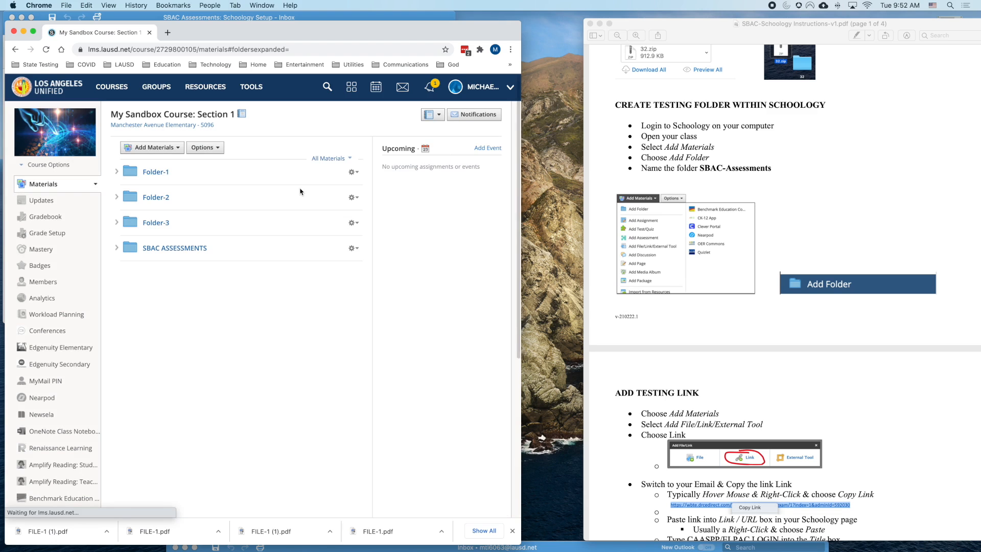
Switch to Outlook and copy the Launchpad testing link from the SBAC Assessments: Schoology Setup email.
scroll(676, 256, down, 2)
scroll(676, 256, down, 10)
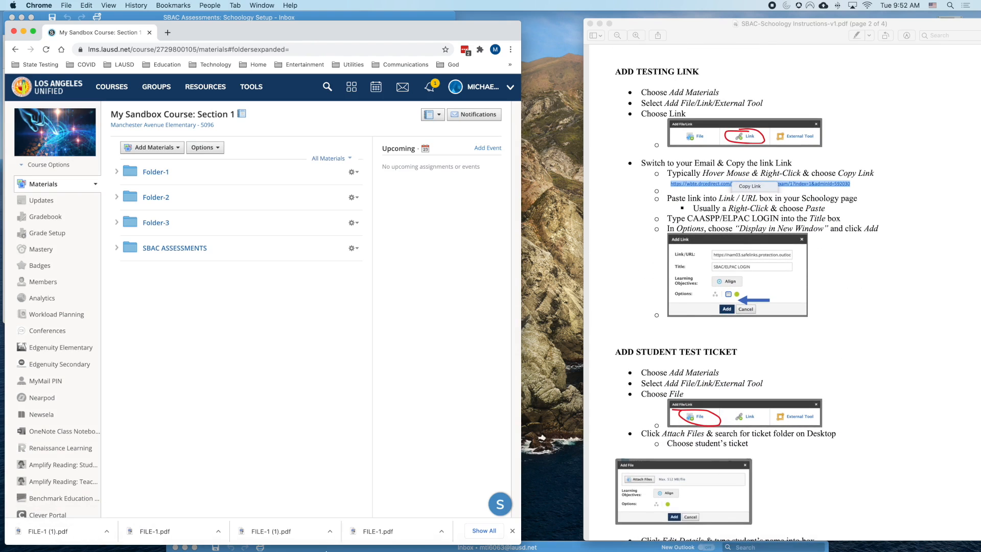
click(330, 541)
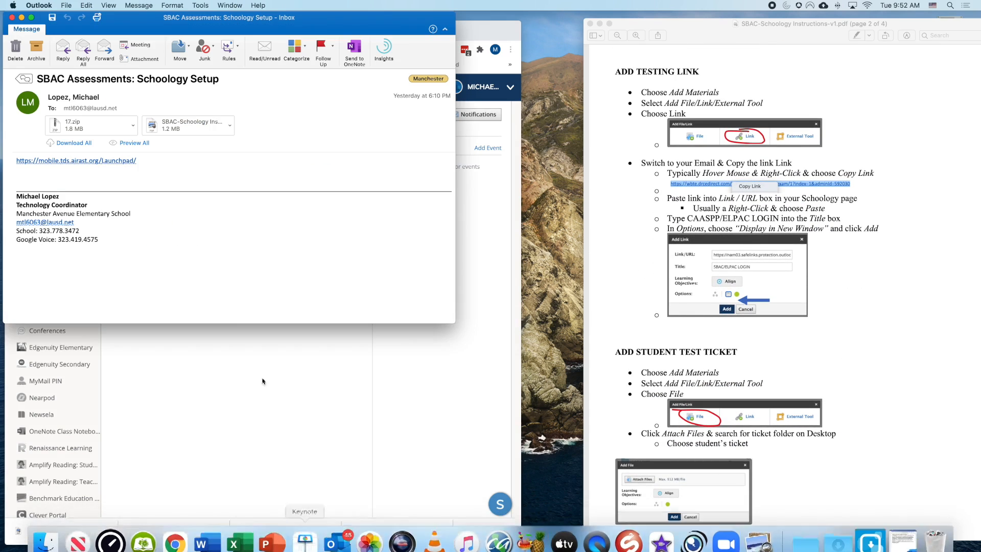
right_click(47, 162)
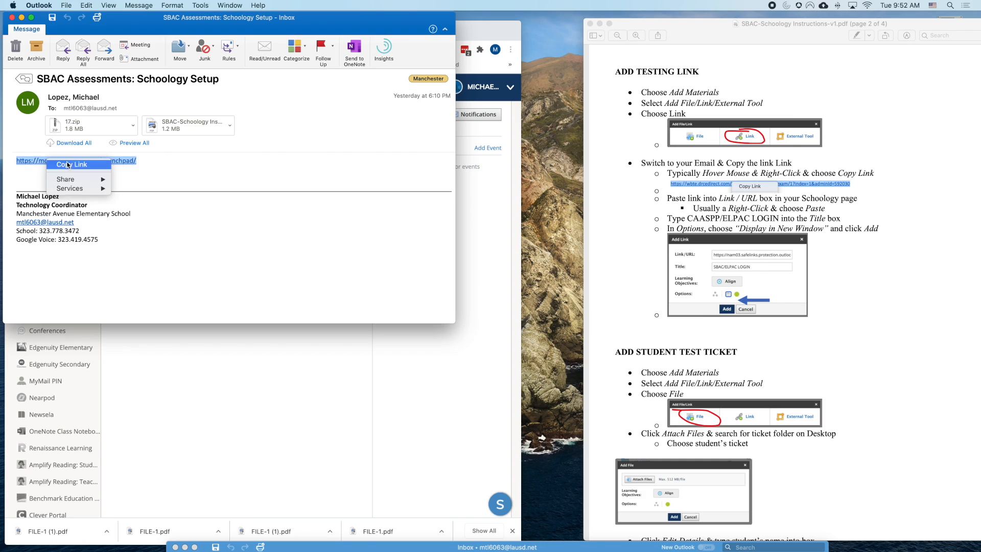
click(69, 165)
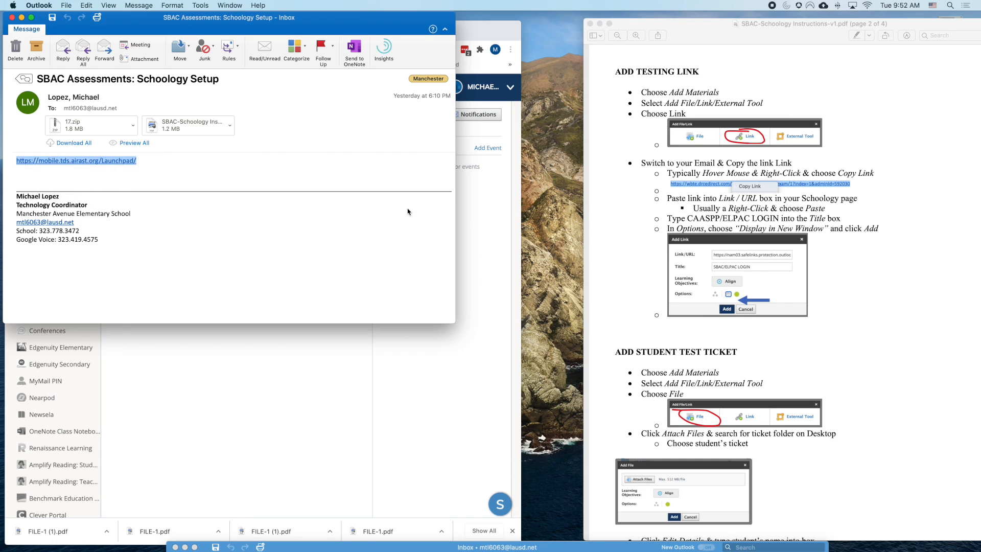
Return to the Schoology course in Chrome, start a new link material, and paste the copied testing link as its URL.
click(495, 352)
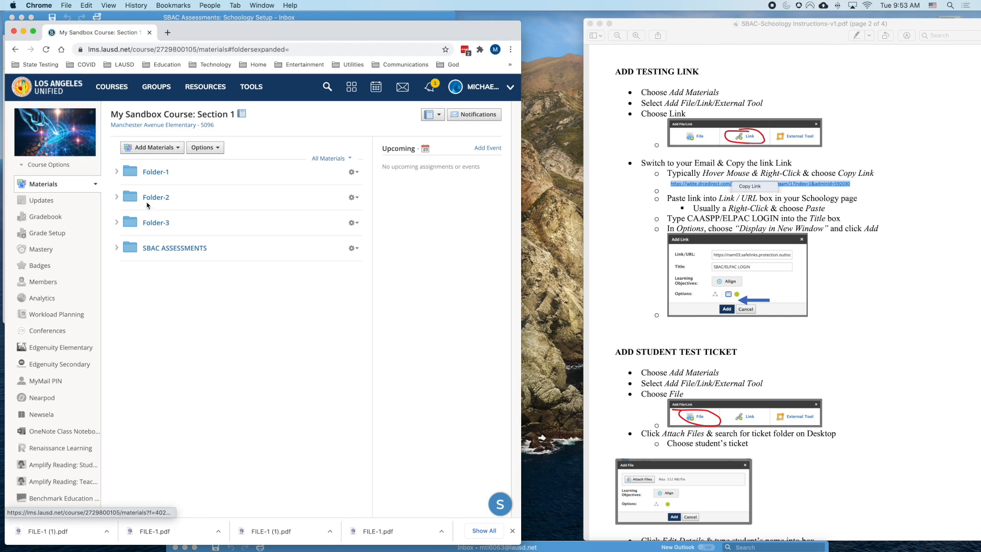
click(163, 148)
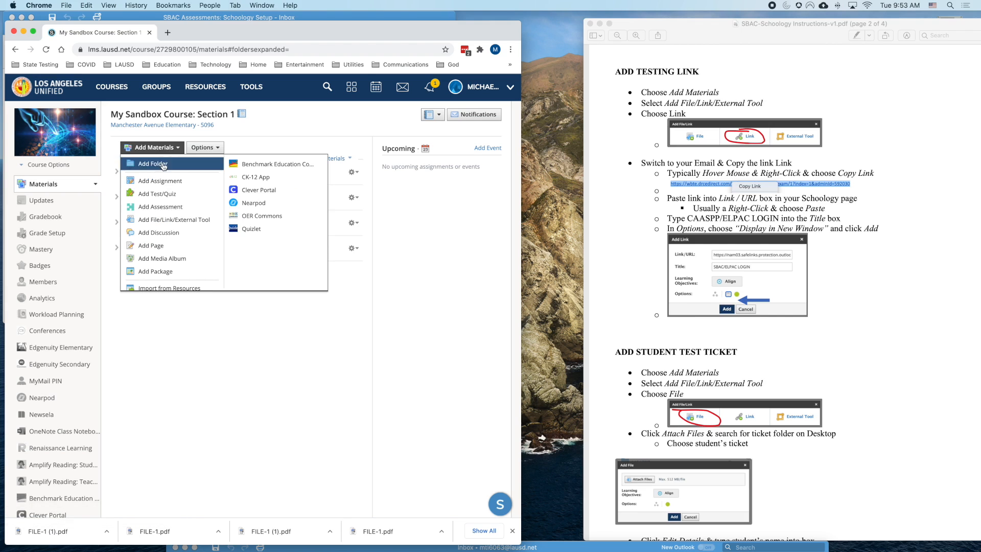
click(174, 220)
click(267, 214)
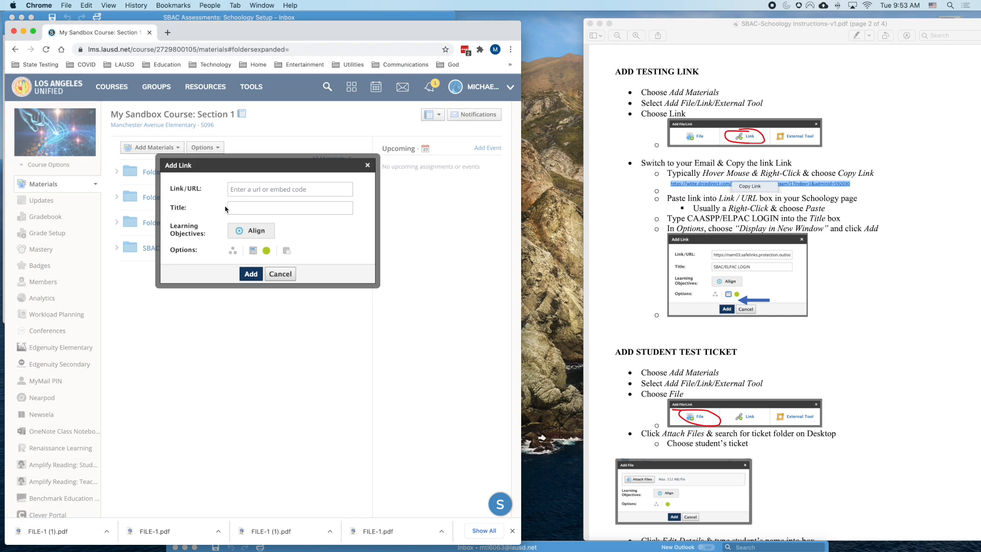
click(249, 186)
key(super+v)
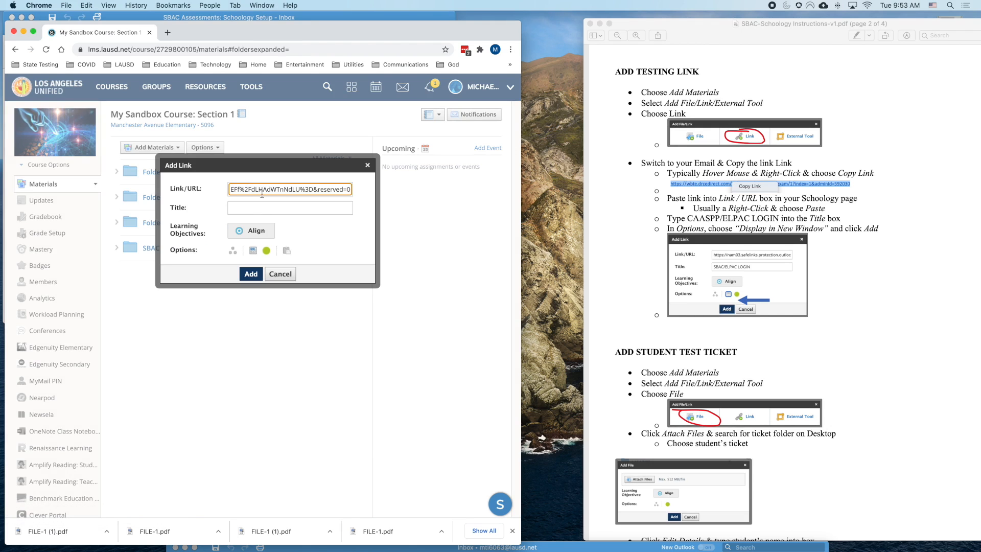
Title the link CAASPP-ELPAC LOGIN, set it to display in a new window, and add it to the course.
click(279, 208)
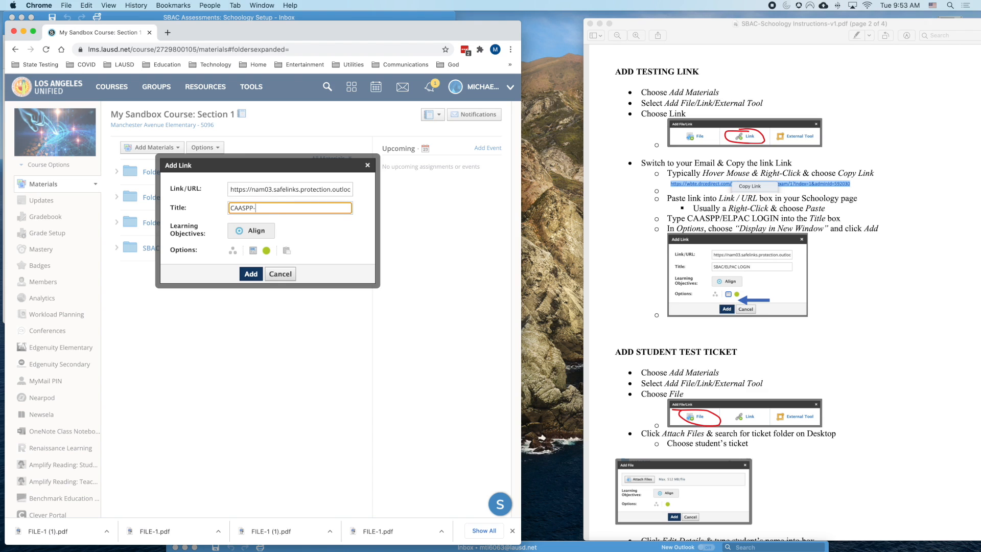
text(LOGIN)
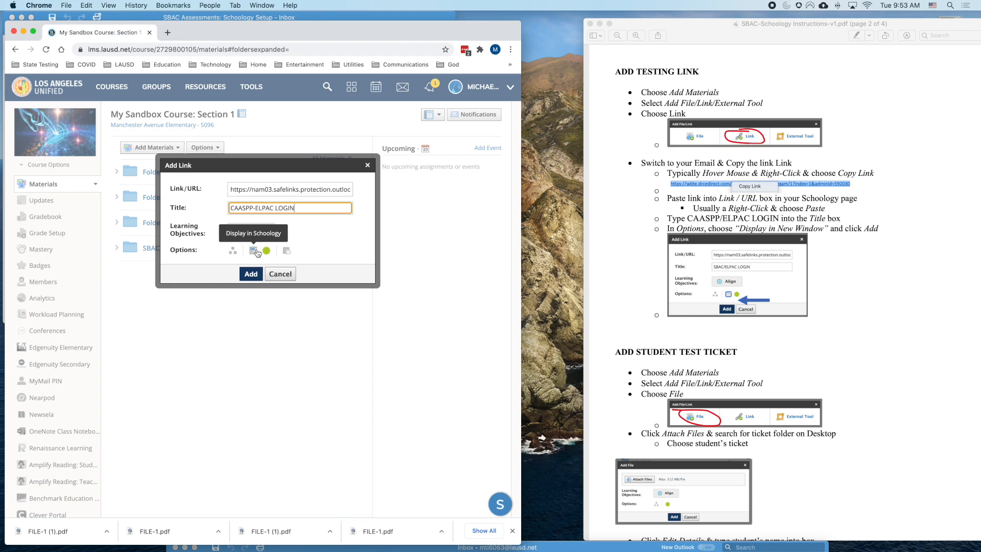
click(254, 251)
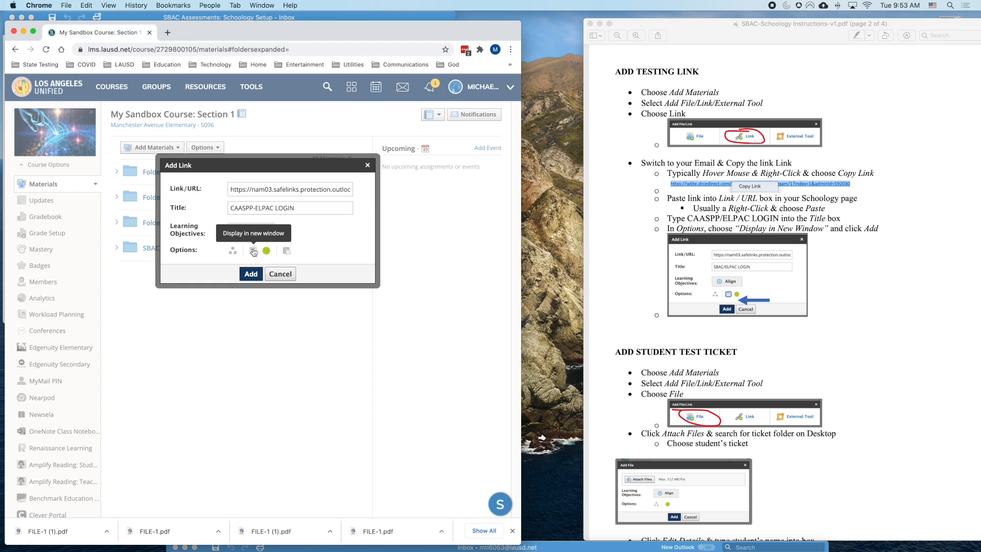
click(251, 273)
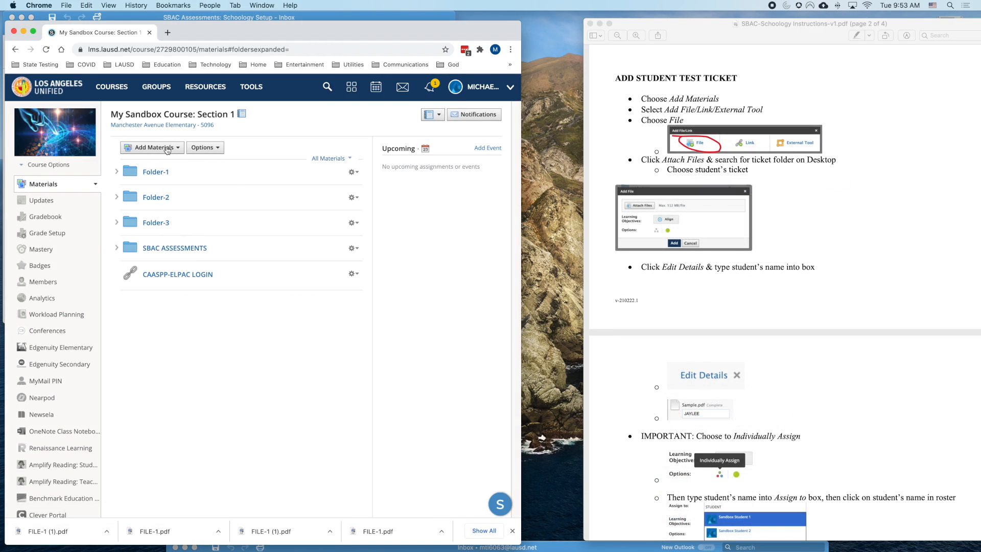
Start a new file material in the course and attach FILE-1 from the desktop.
click(166, 148)
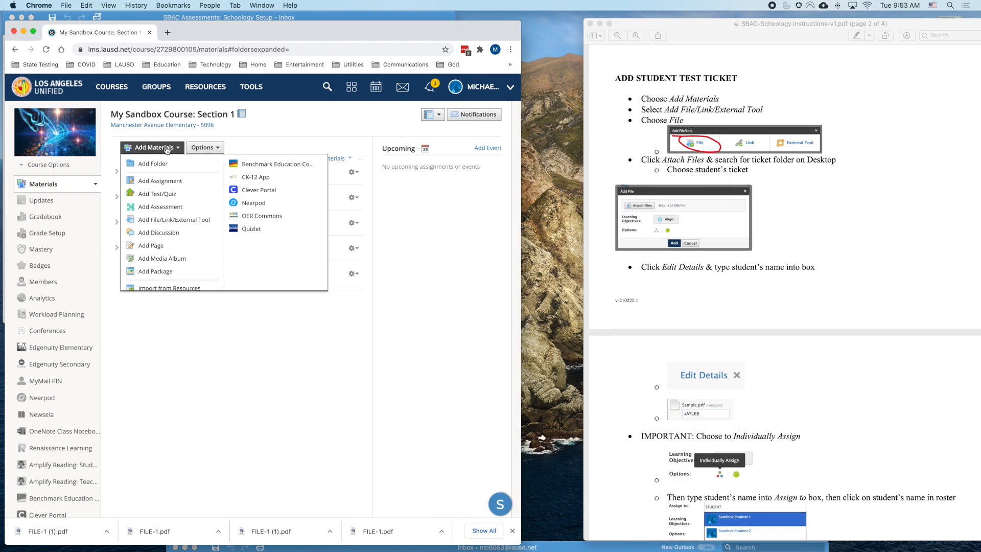
click(156, 220)
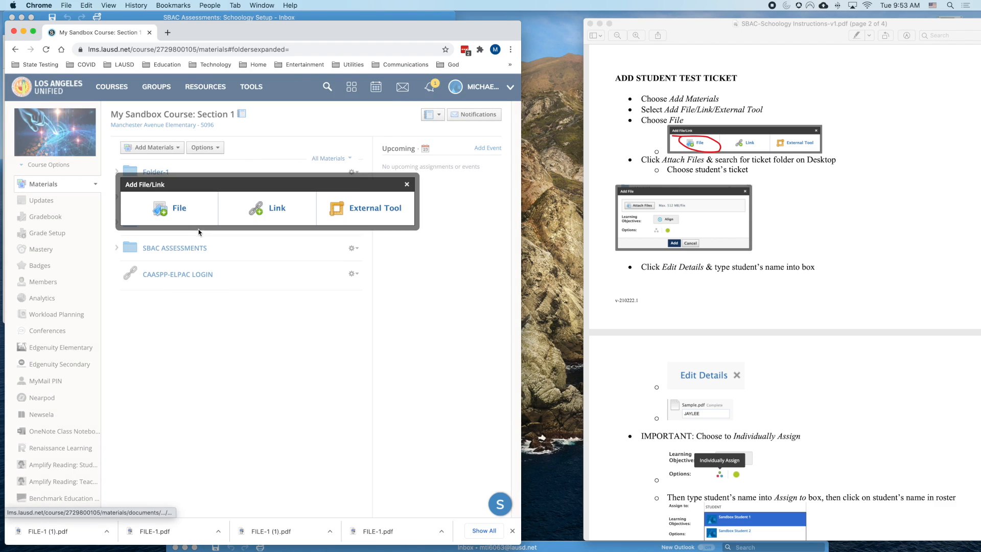
click(183, 213)
click(197, 194)
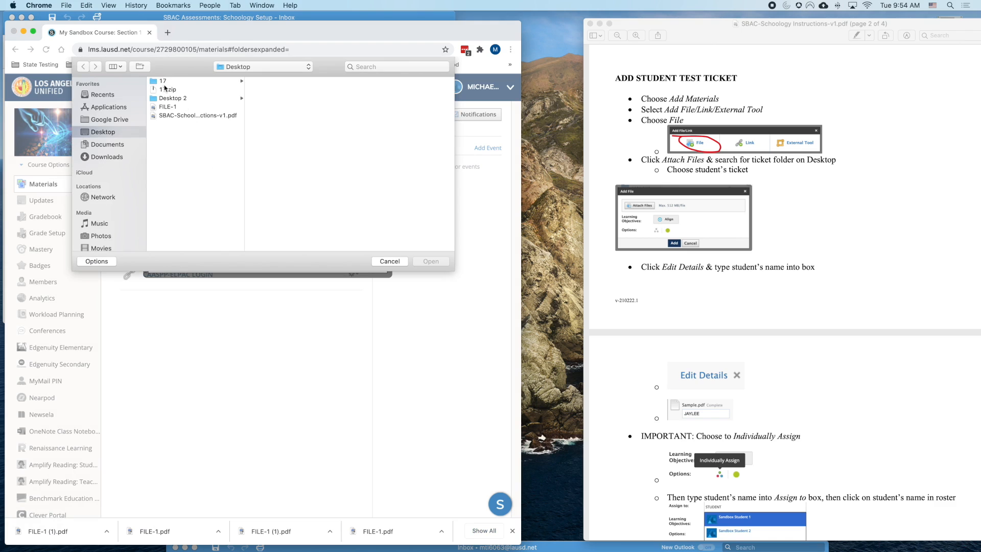
click(160, 82)
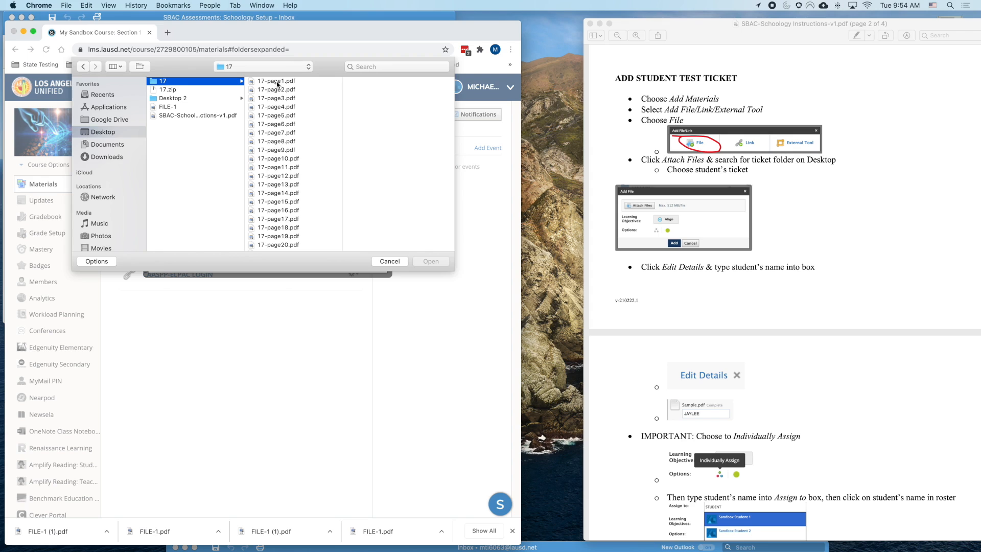
click(169, 108)
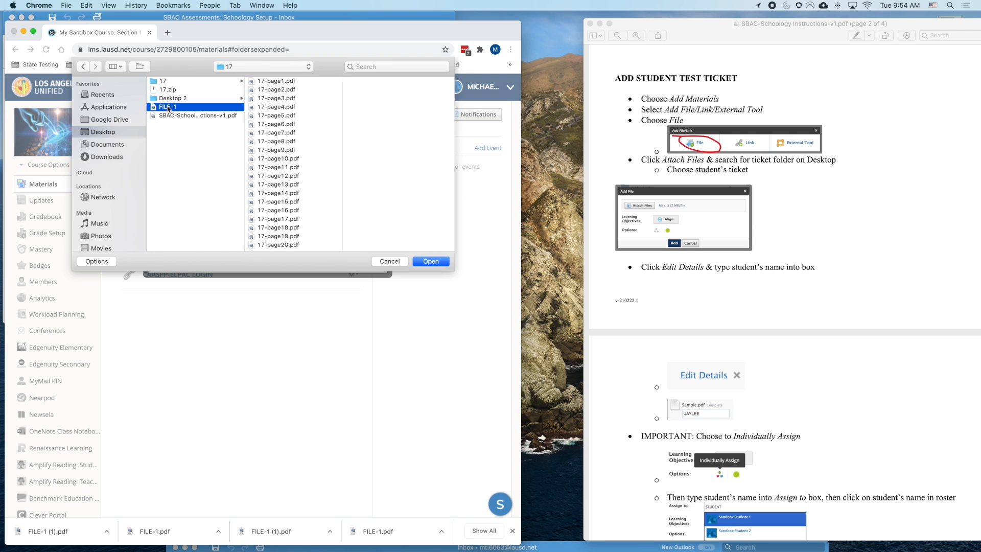
click(431, 261)
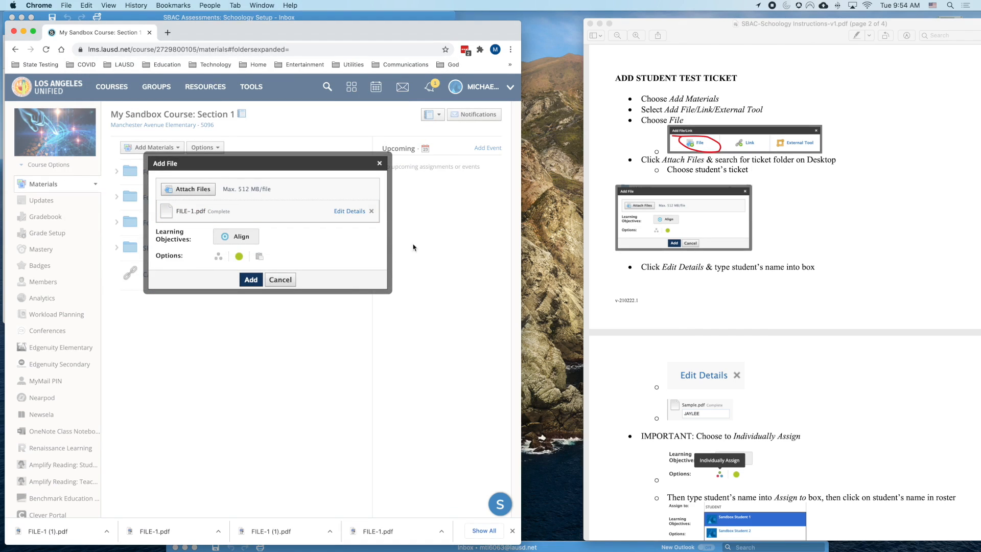
Title the attached FILE-1 with the student's full name, copied from the FILE-1 ticket PDF on the desktop.
scroll(776, 255, down, 2)
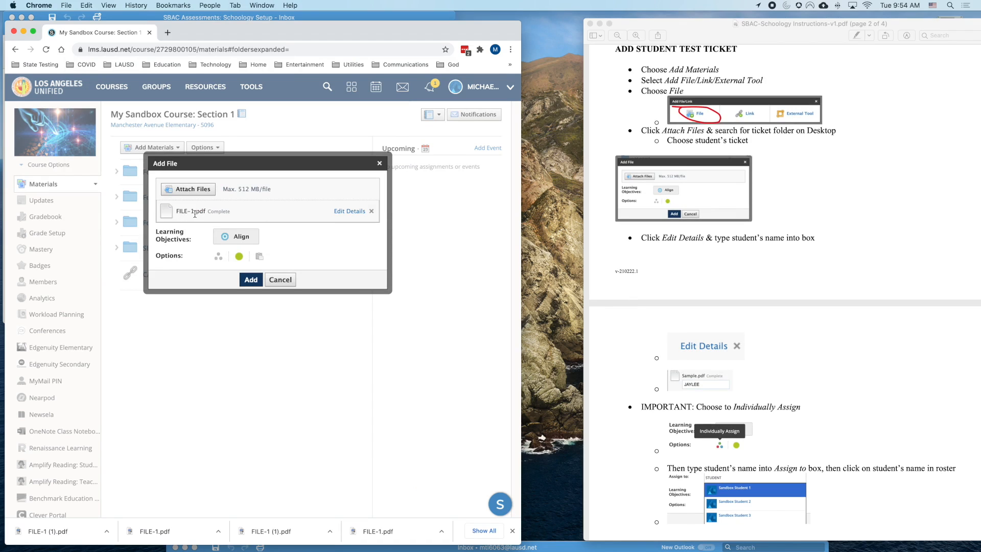
click(346, 212)
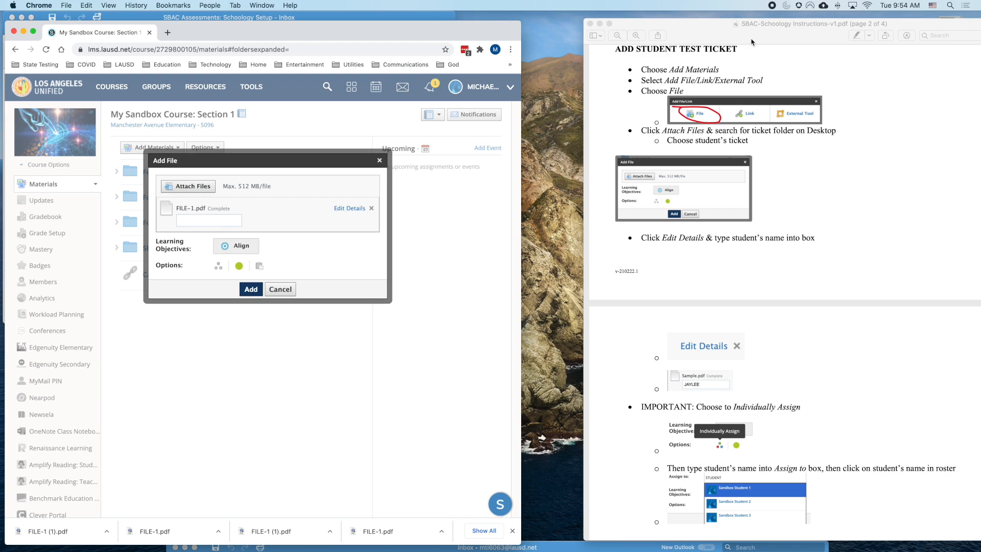
drag(751, 41, 613, 297)
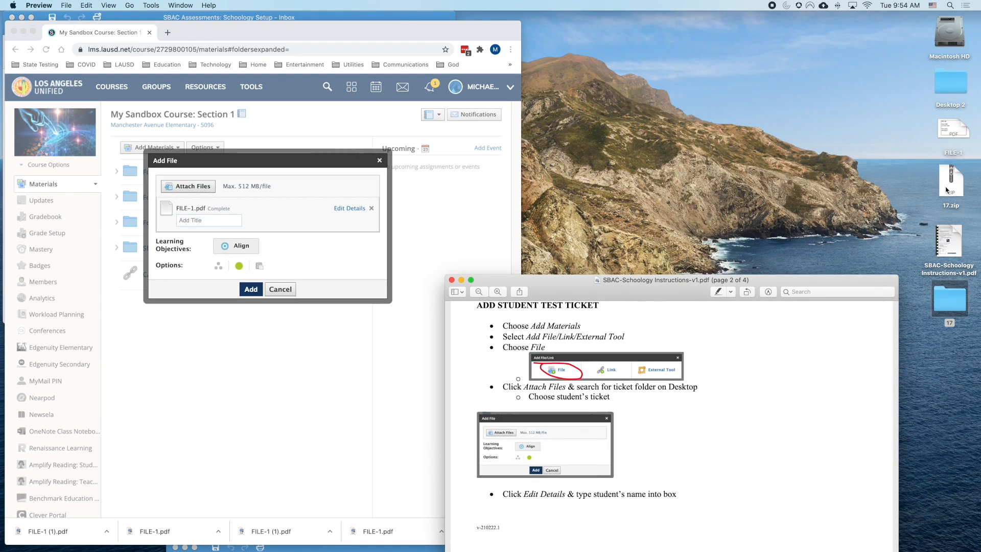
click(946, 131)
double_click(947, 132)
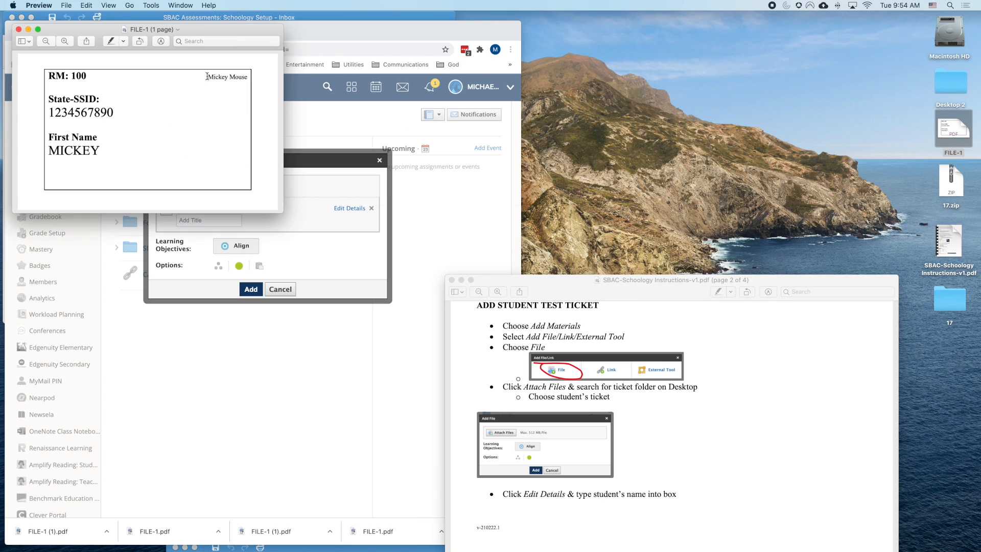
drag(207, 76, 277, 97)
key(super+c)
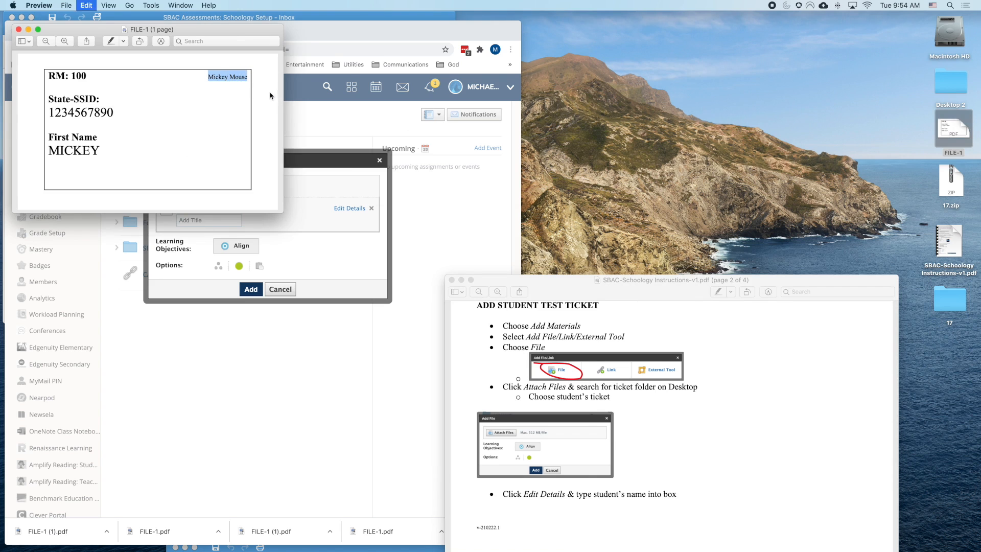
click(19, 30)
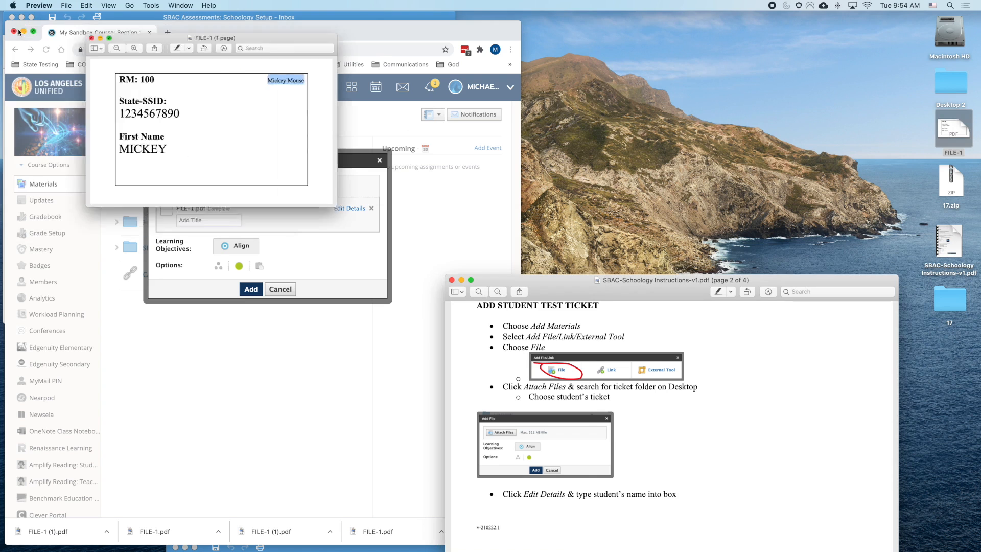
click(215, 220)
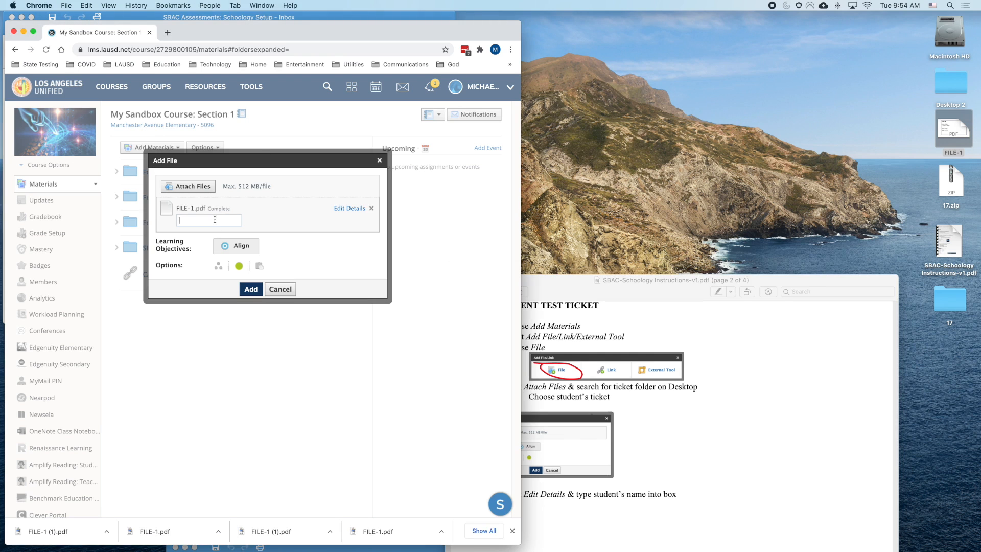
key(super+v)
Individually assign the ticket file to Sandbox Student 1 and add it to the course.
click(218, 267)
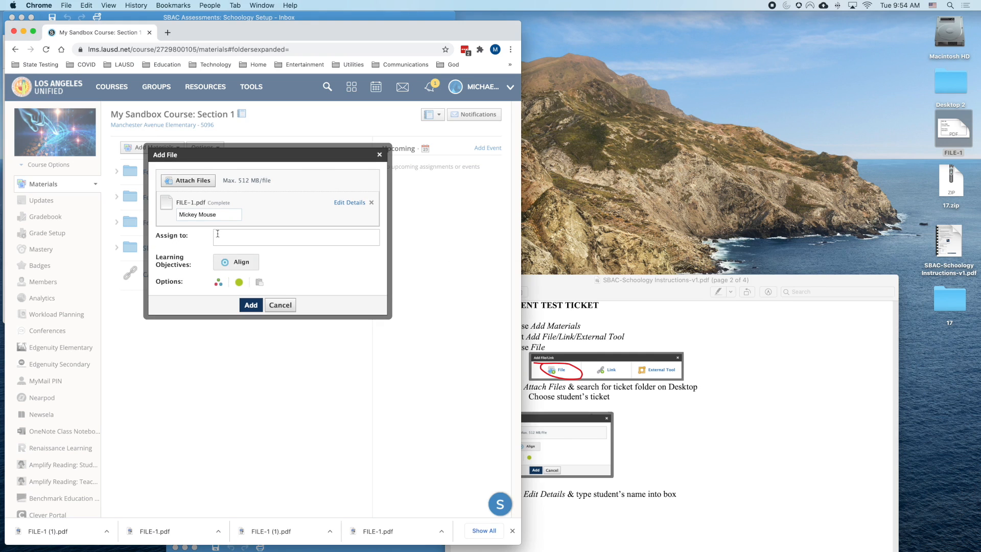
click(259, 238)
text(ST)
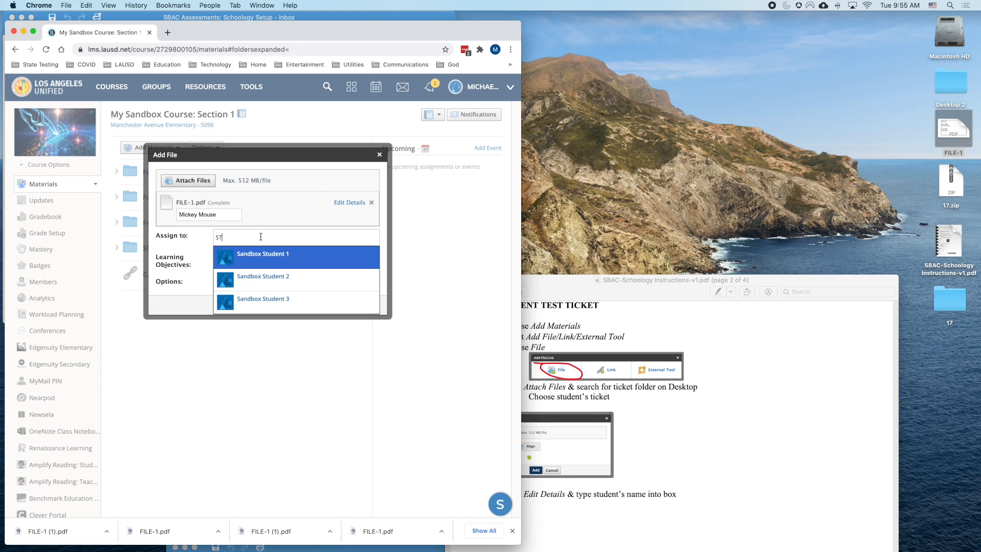
click(262, 256)
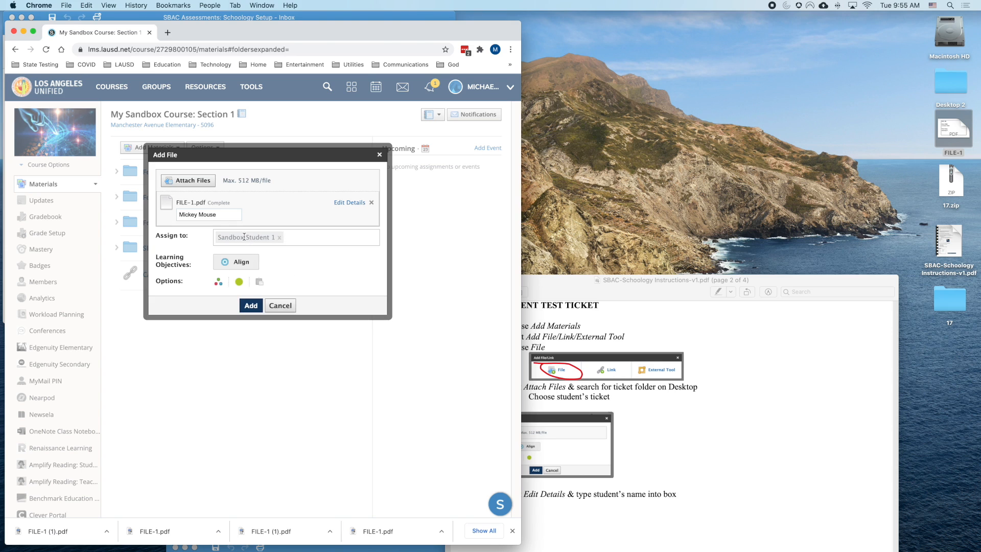
click(253, 306)
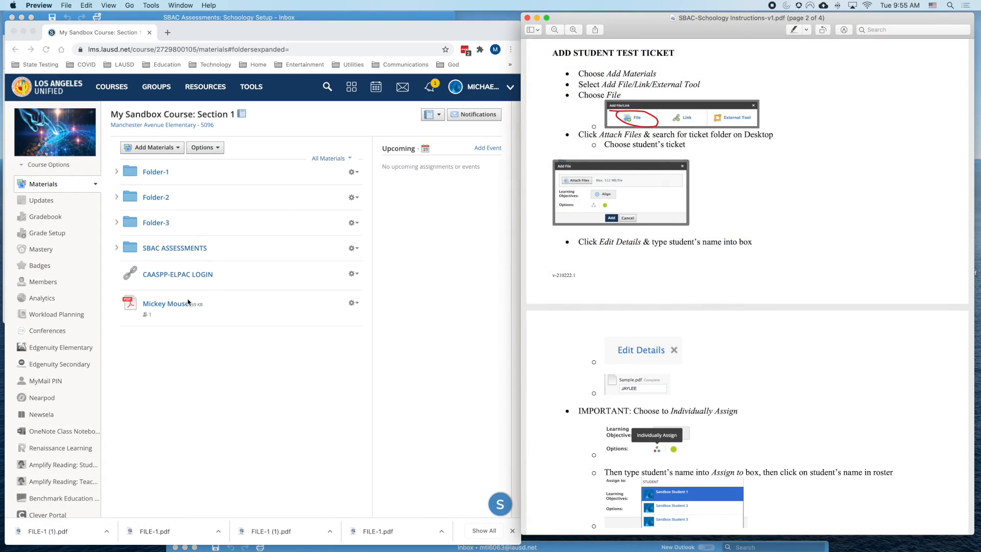
scroll(189, 173, down, 1)
click(170, 118)
click(171, 118)
click(163, 189)
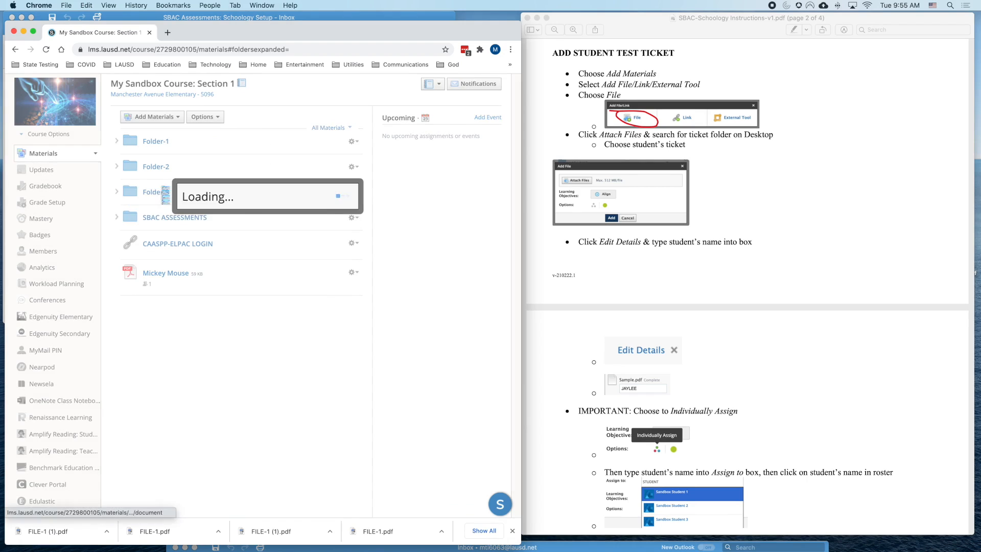
click(185, 213)
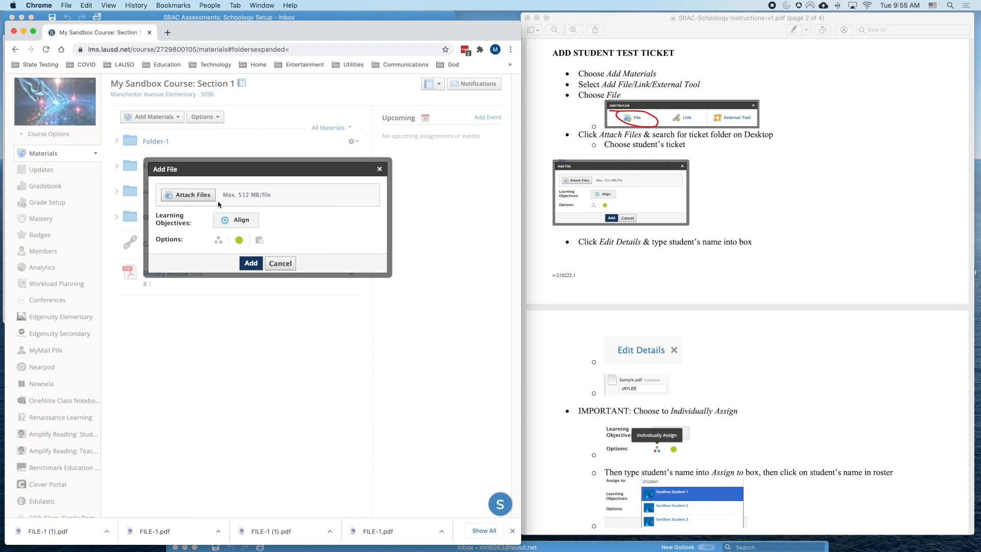
click(198, 197)
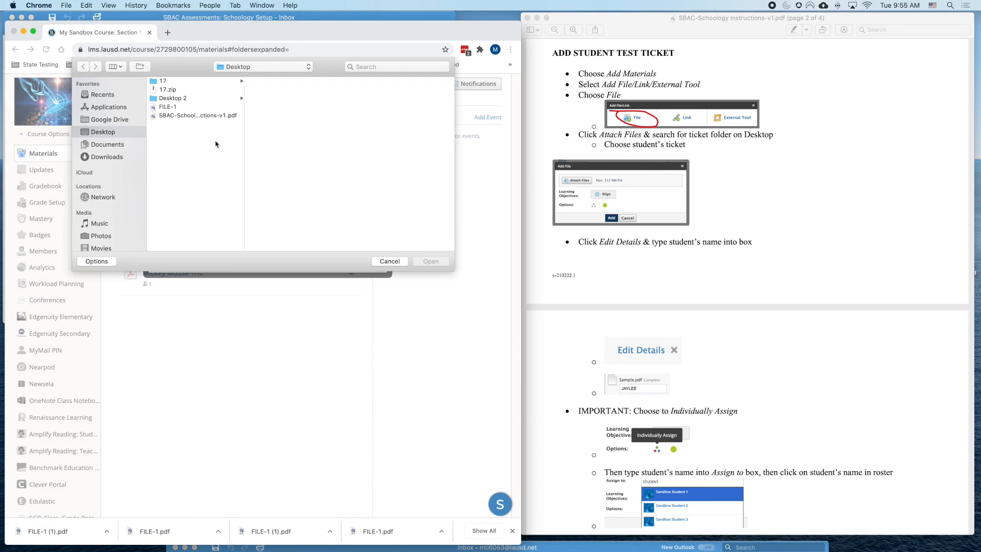
click(164, 81)
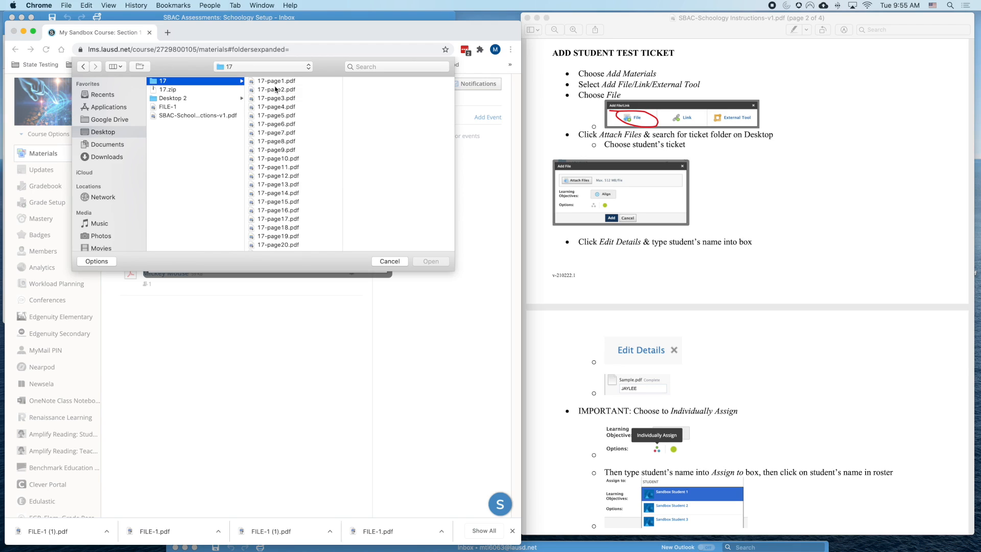
scroll(276, 180, down, 3)
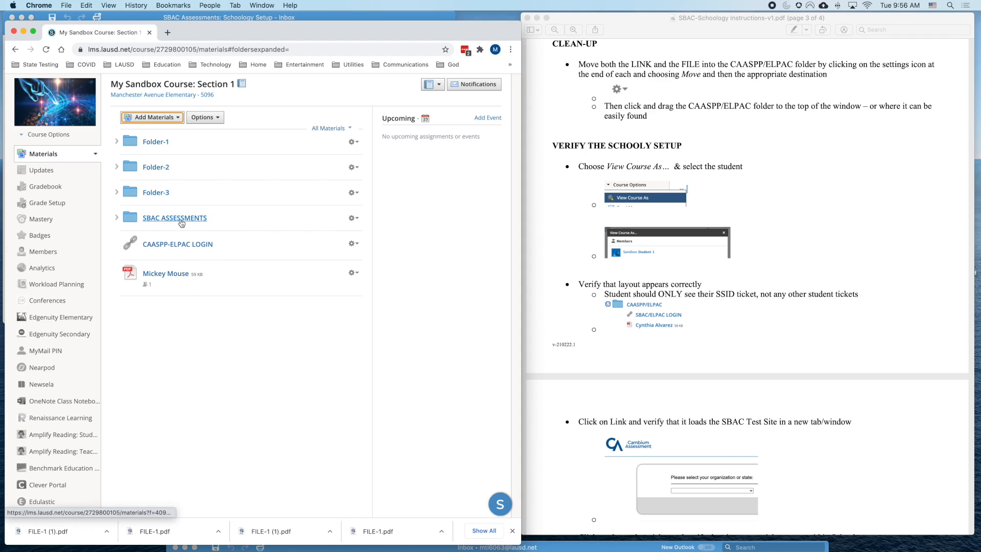
Move the CAASPP-ELPAC LOGIN link into the SBAC ASSESSMENTS folder.
click(356, 246)
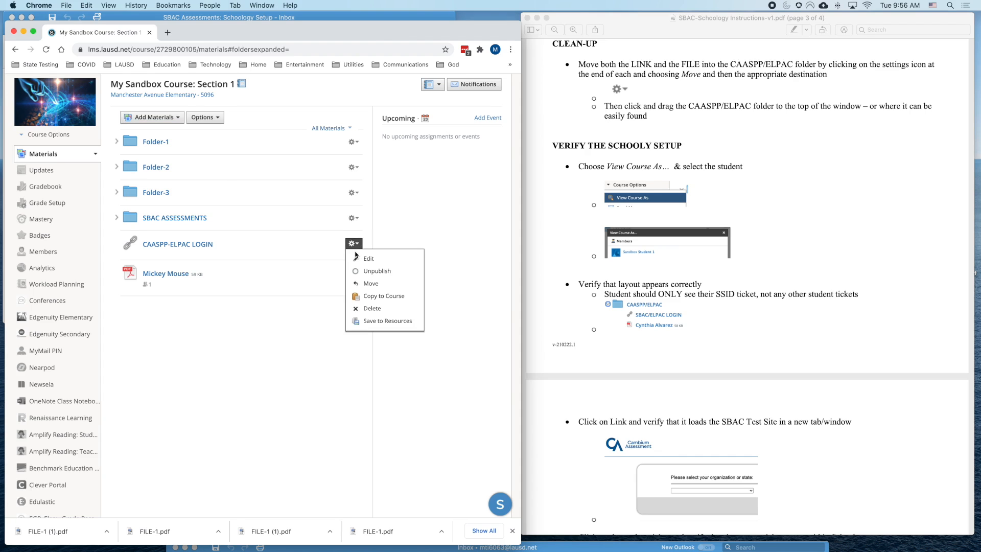
click(376, 283)
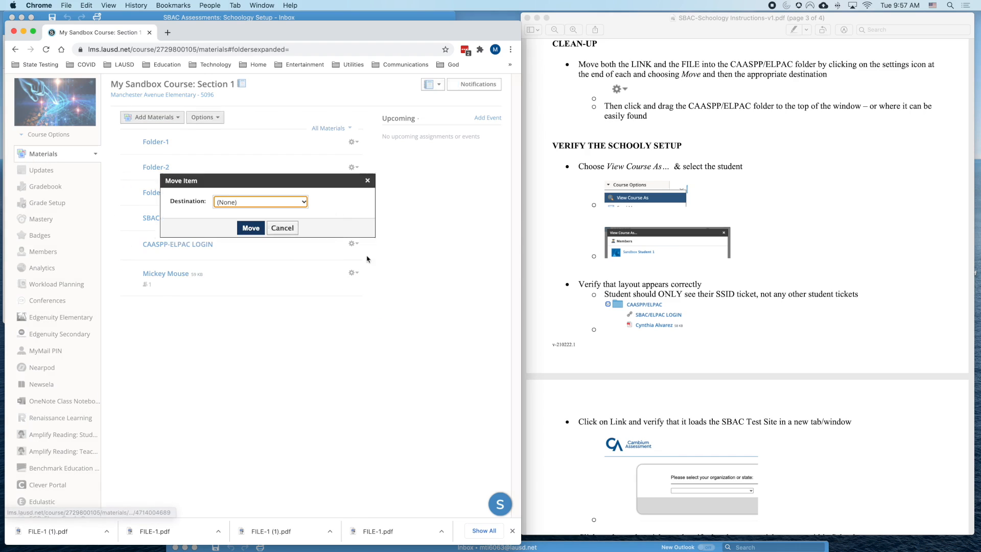
click(289, 204)
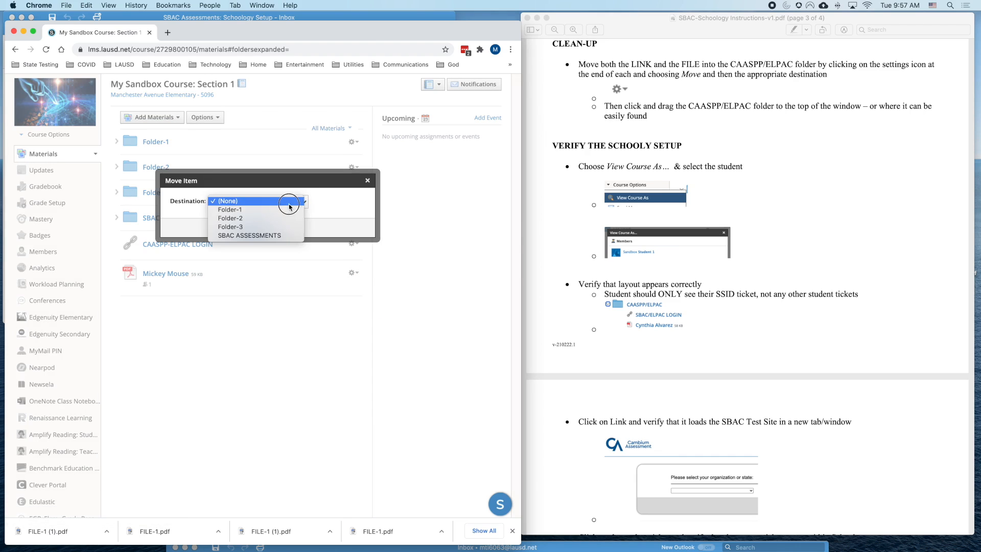
click(260, 238)
click(252, 226)
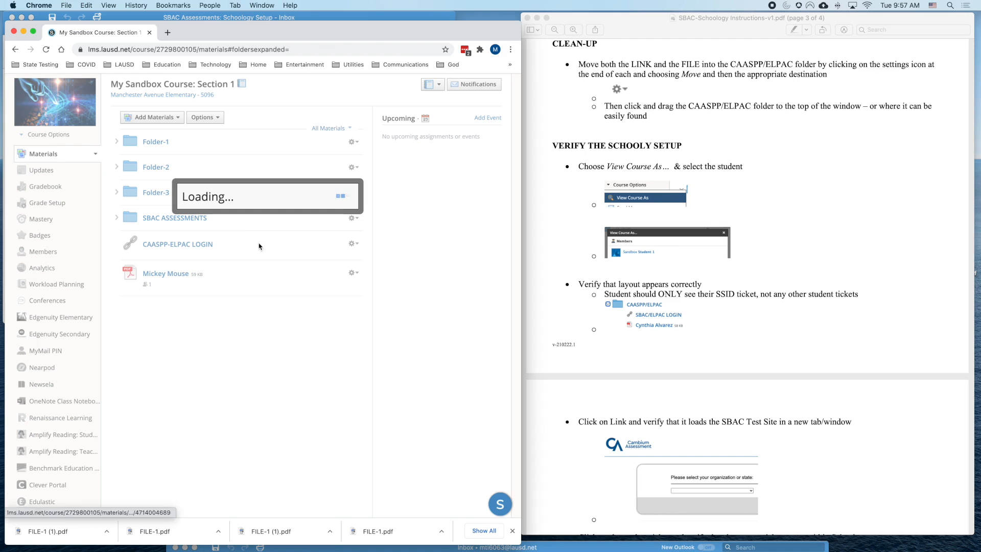
Move the student's ticket file into the SBAC ASSESSMENTS folder.
click(354, 244)
click(369, 285)
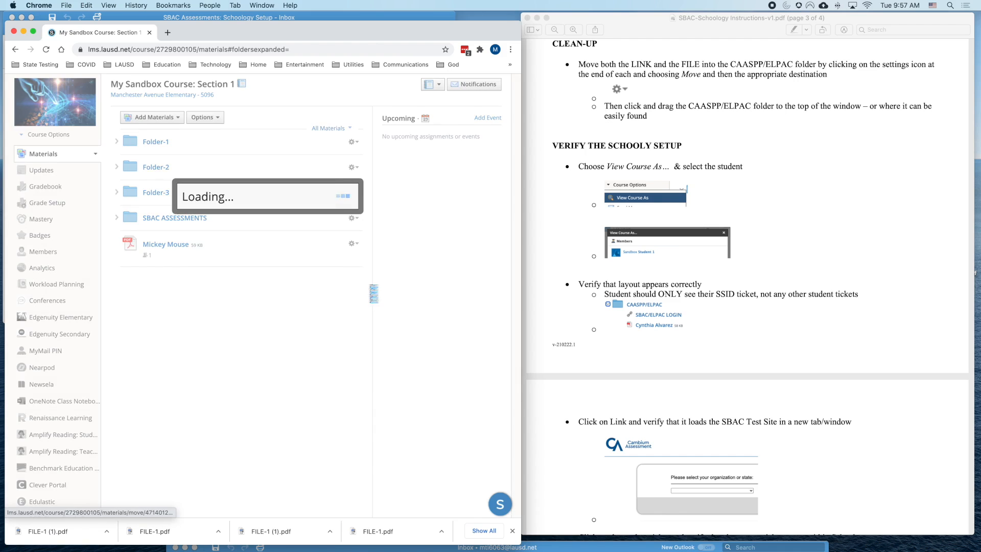
click(264, 202)
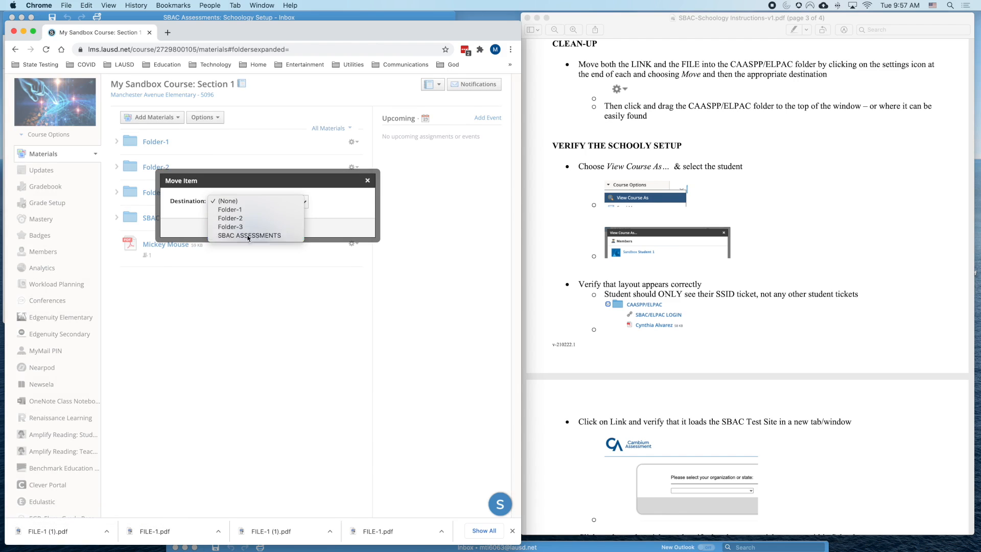
click(249, 235)
click(251, 230)
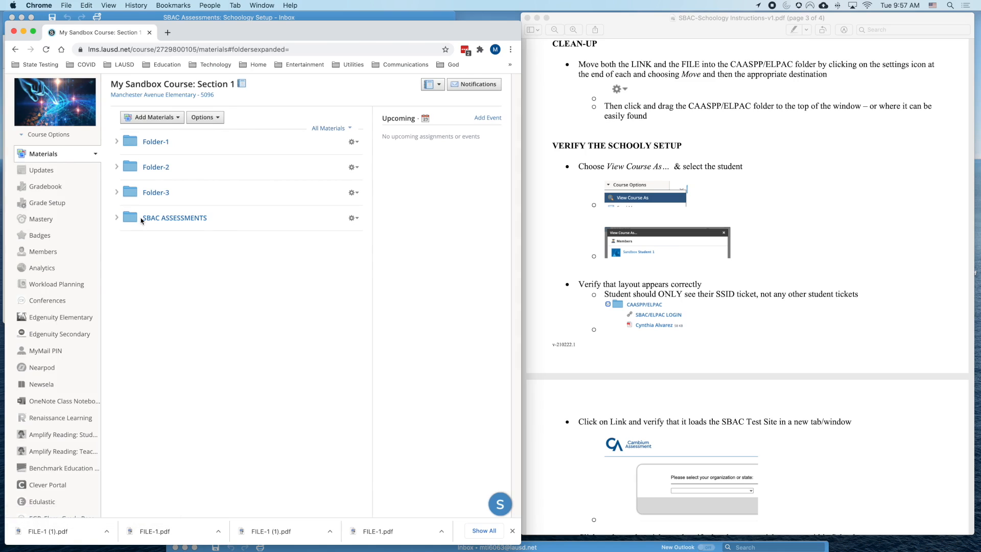
Reorder the course materials so that the SBAC ASSESSMENTS folder comes first, above Folder-1, and collapse Folder-1.
drag(146, 218, 155, 138)
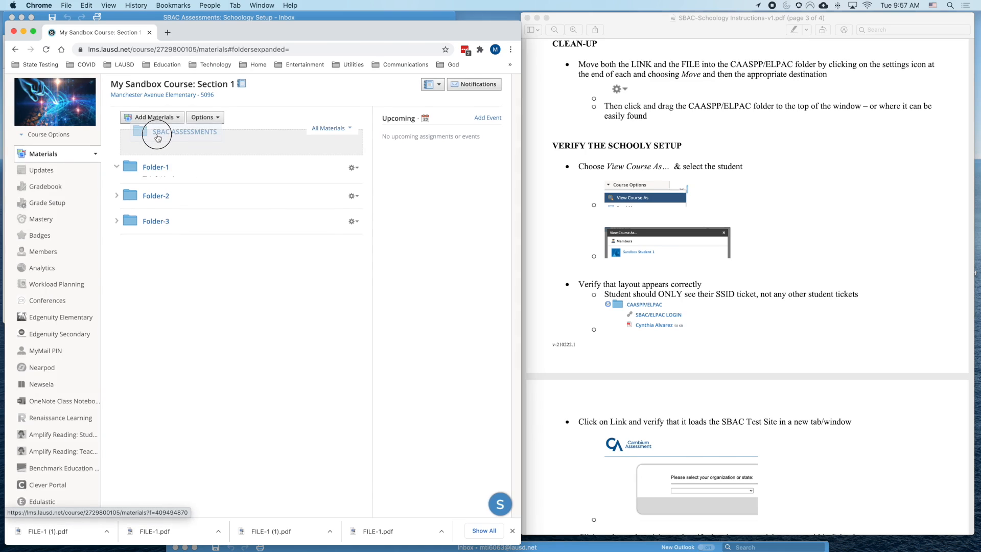
click(117, 166)
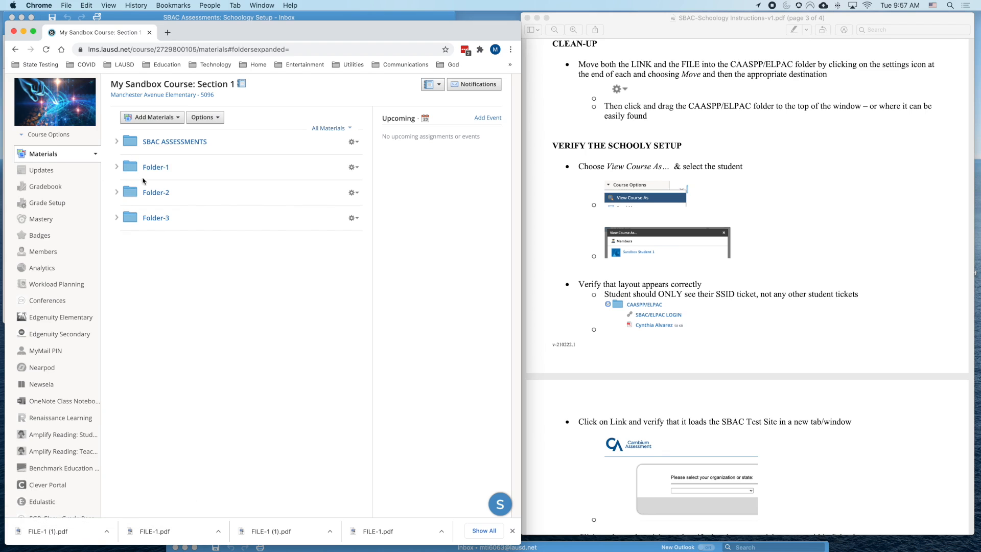
View the course as Sandbox Student 1, following the setup verification instructions.
scroll(823, 327, down, 3)
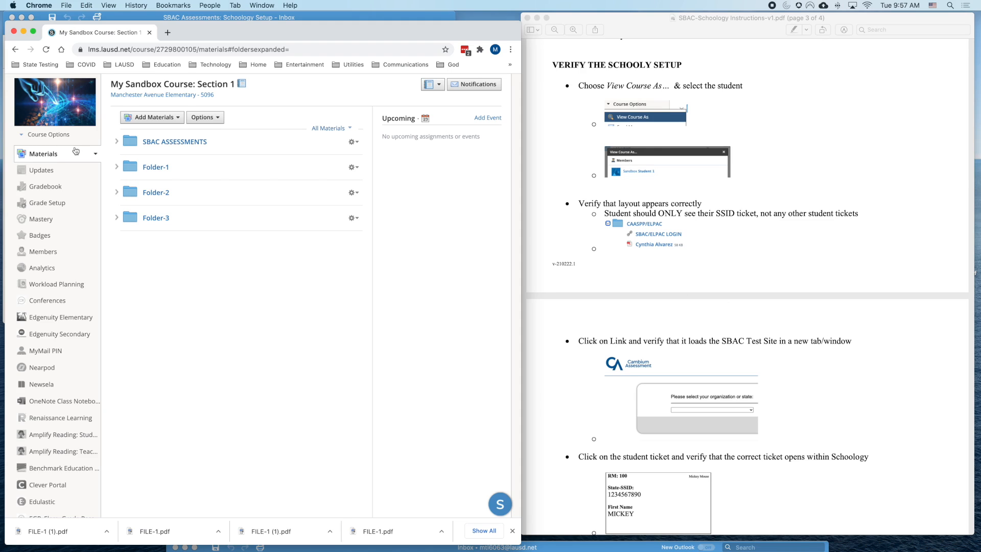
click(59, 137)
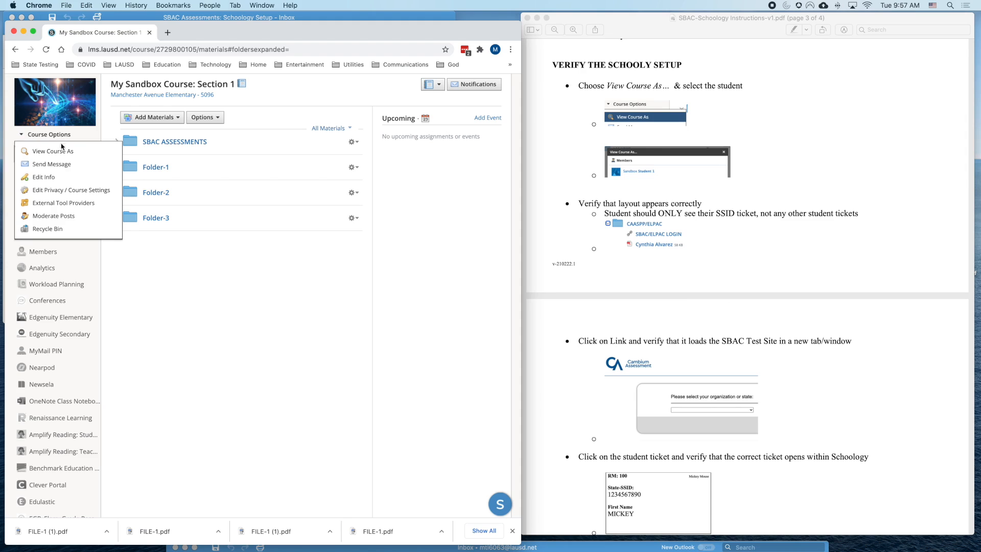
click(60, 148)
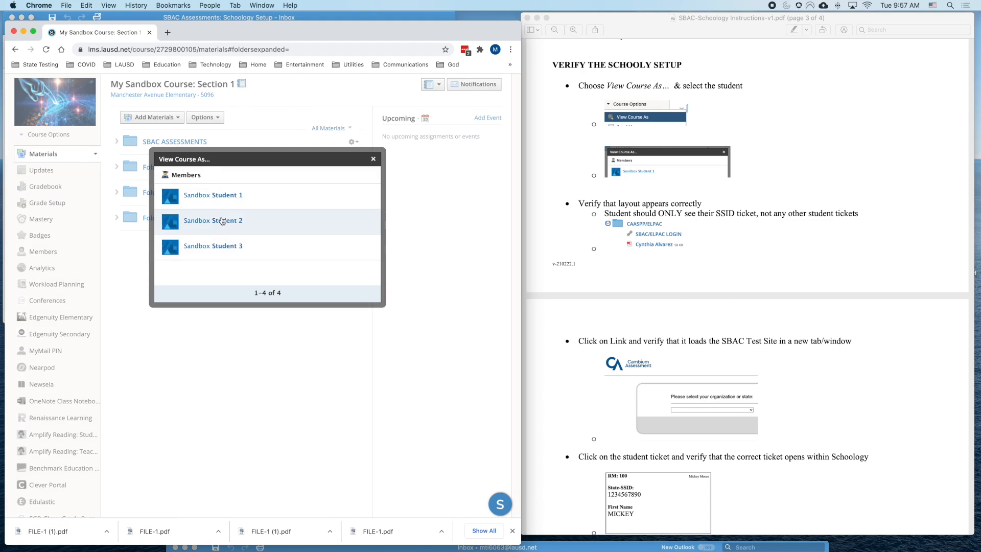
click(229, 196)
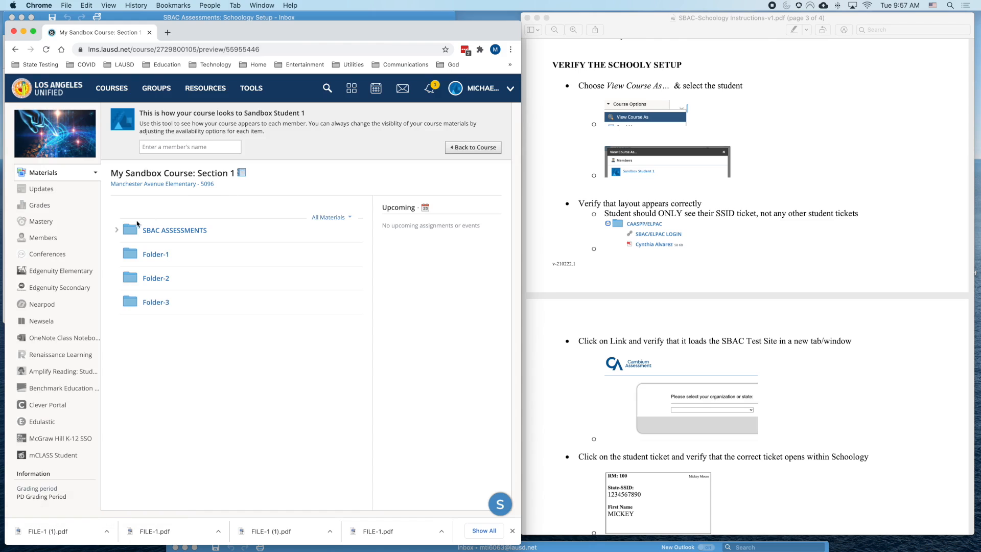
Expand the SBAC ASSESSMENTS folder and test the CAASPP-ELPAC LOGIN link, closing the testing site's tab when done.
click(116, 231)
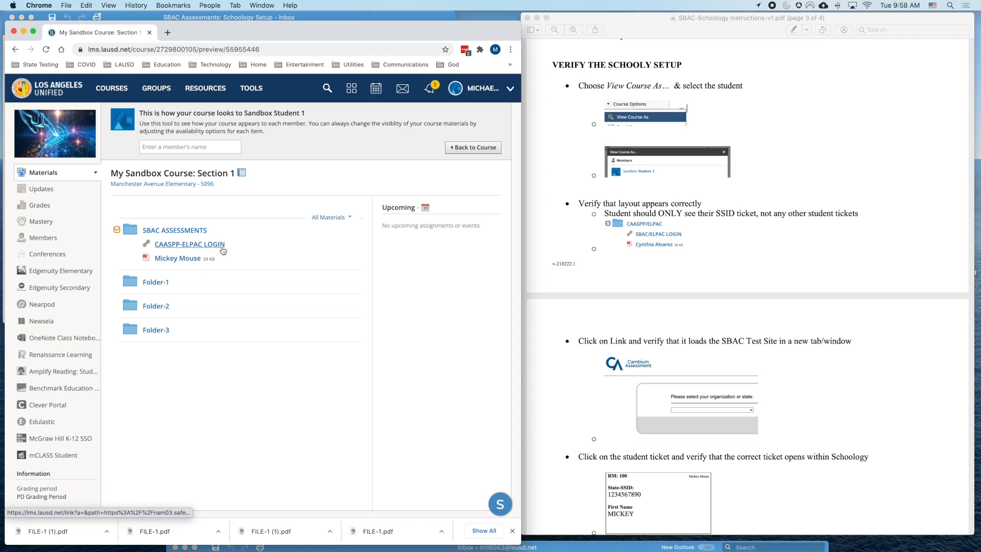
click(171, 245)
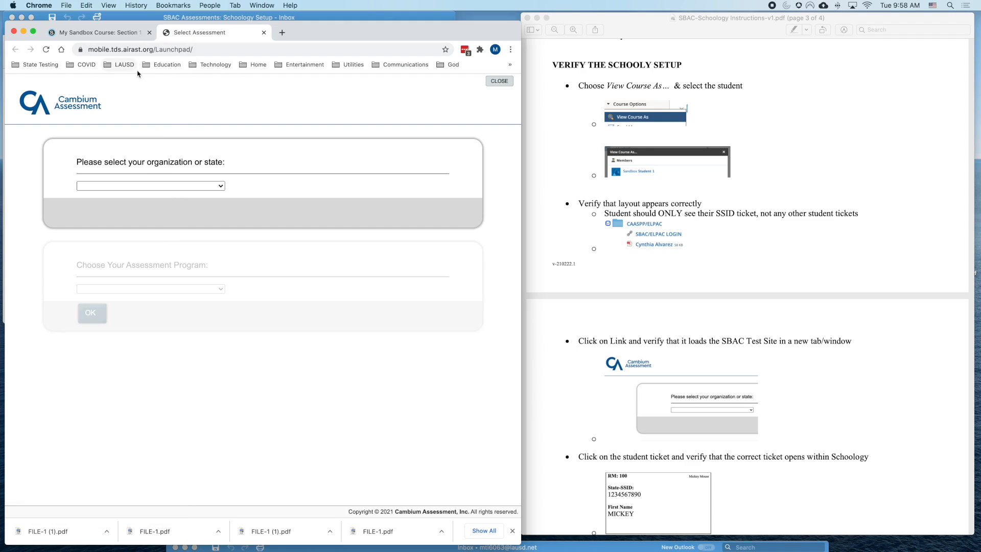
click(264, 33)
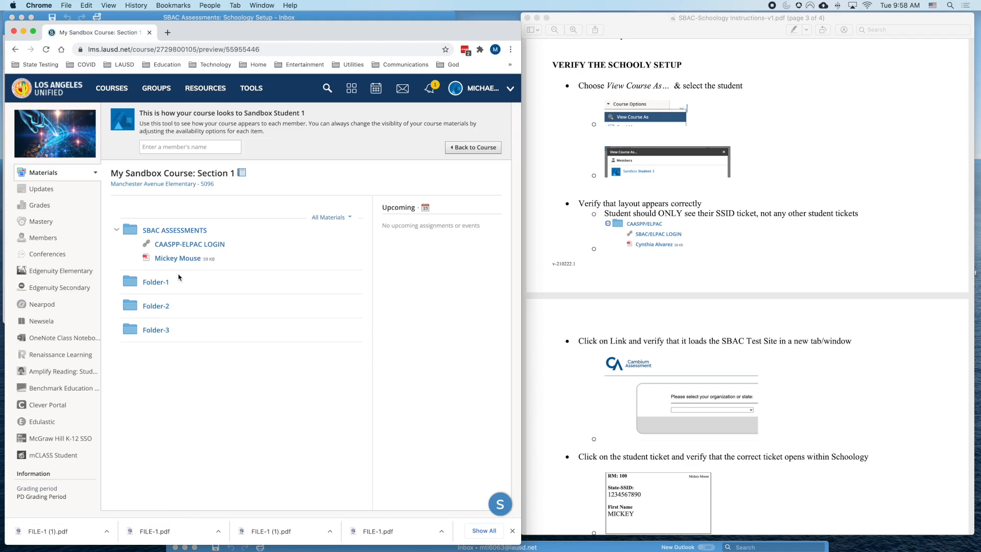
Open the student's ticket from the SBAC ASSESSMENTS folder and download it from the document viewer.
click(175, 259)
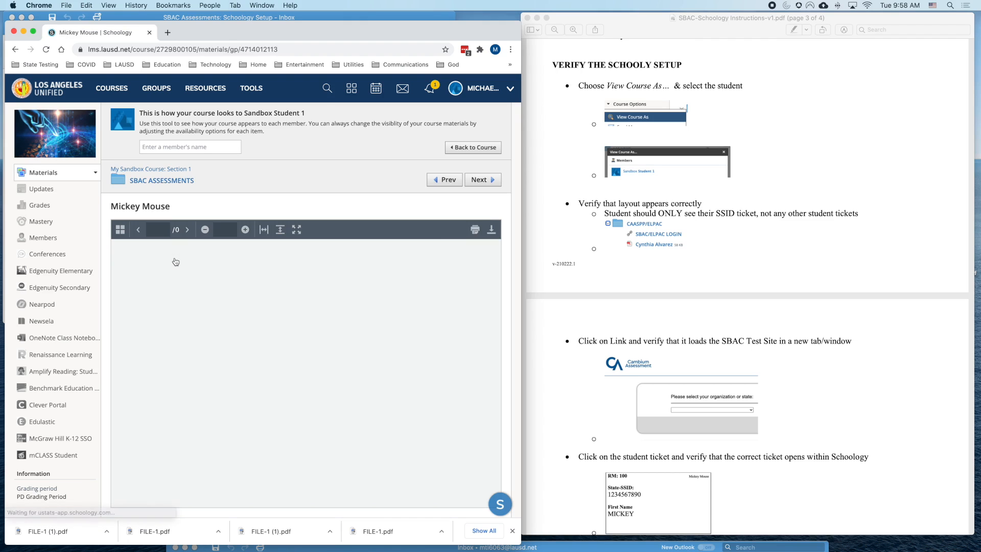
scroll(276, 313, down, 3)
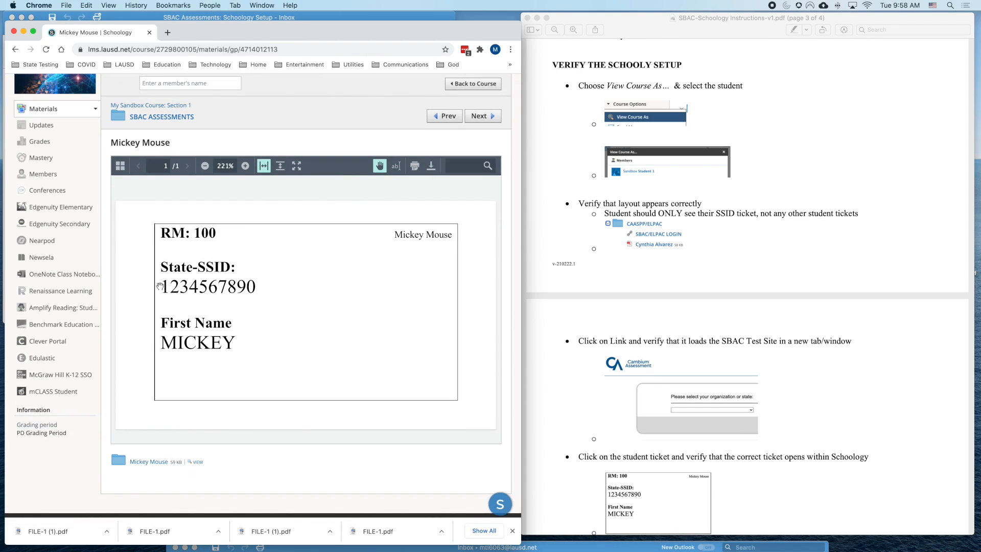
click(431, 166)
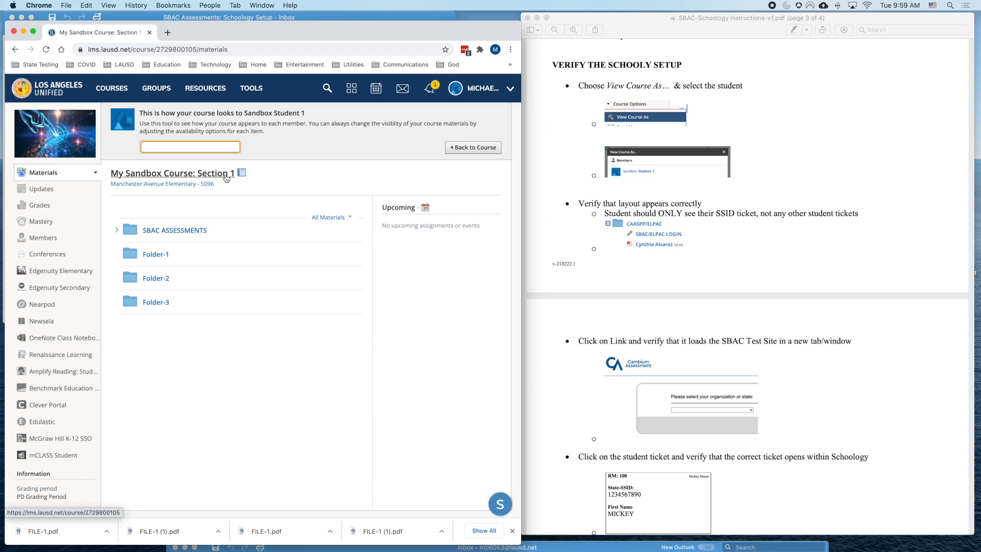
View the course as Sandbox Student 2, check the SBAC ASSESSMENTS folder's contents, and return to the regular course view.
text(ST)
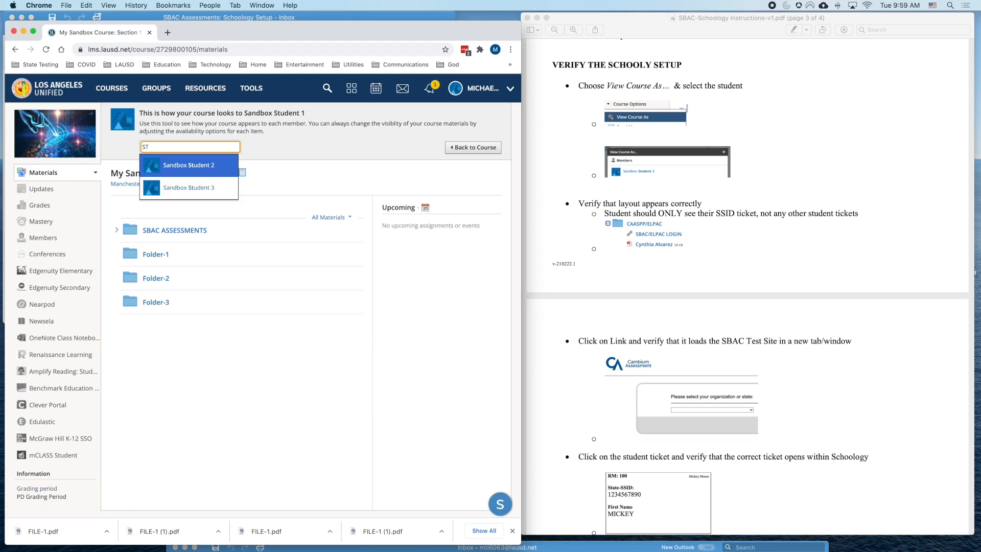
click(195, 165)
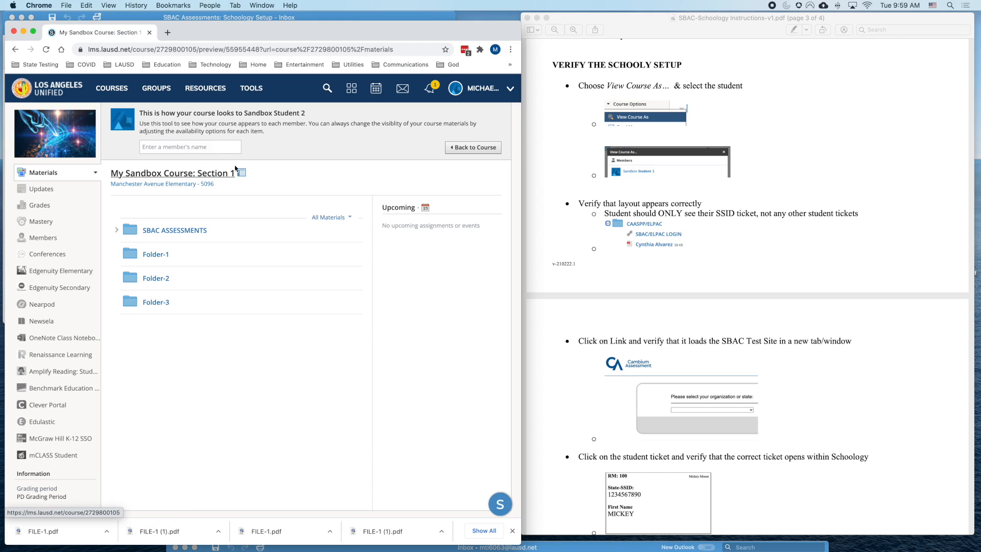
click(118, 231)
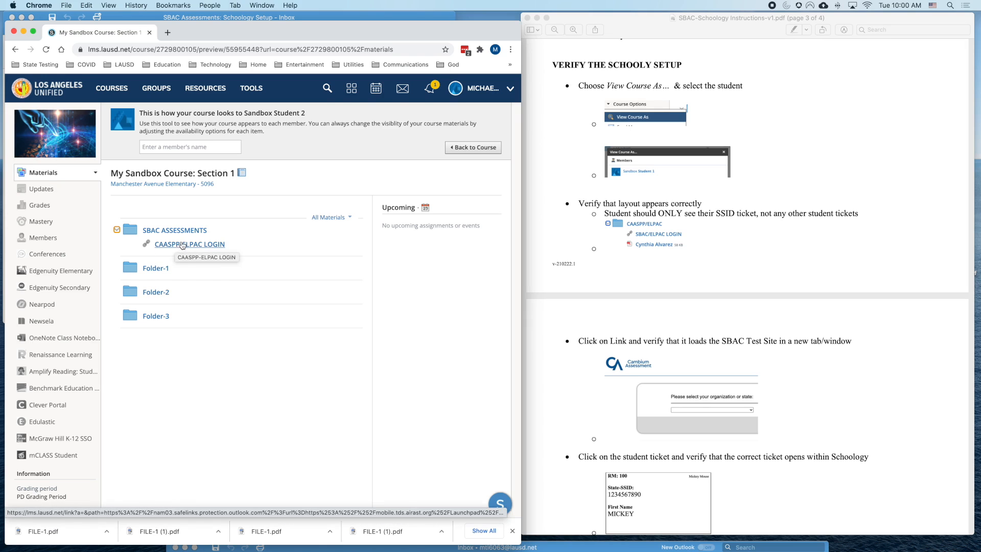
click(457, 148)
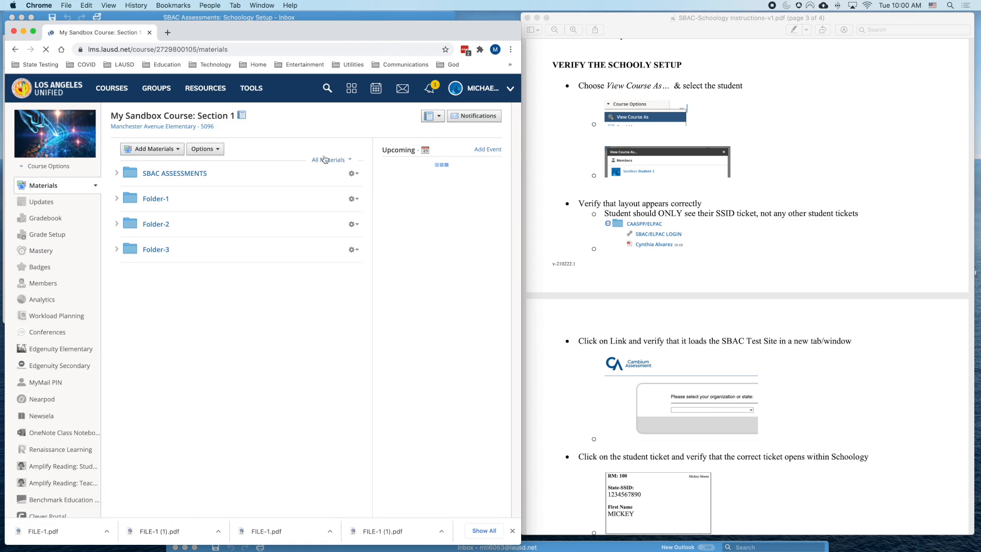